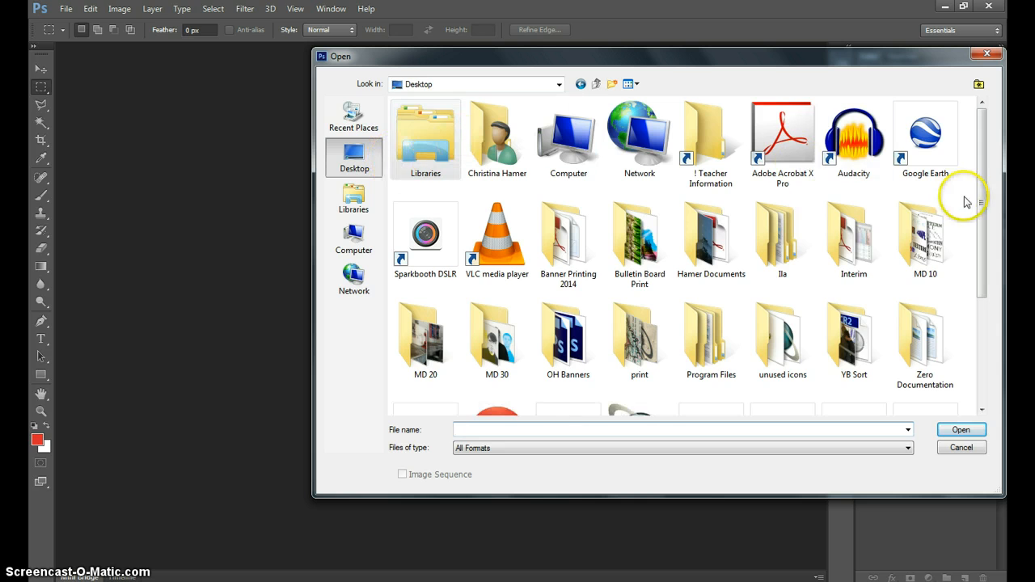
double_click(639, 238)
click(628, 84)
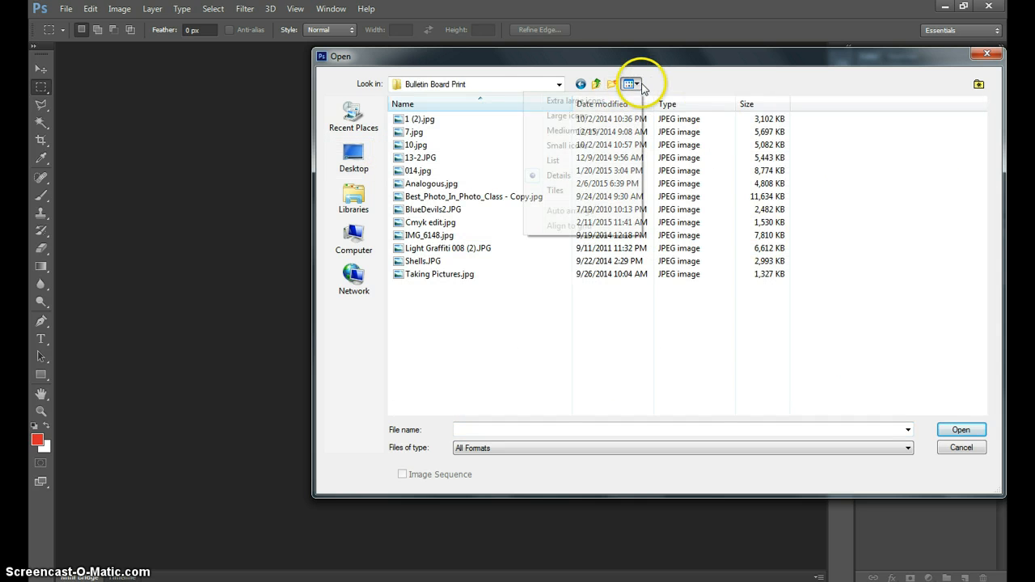
click(603, 115)
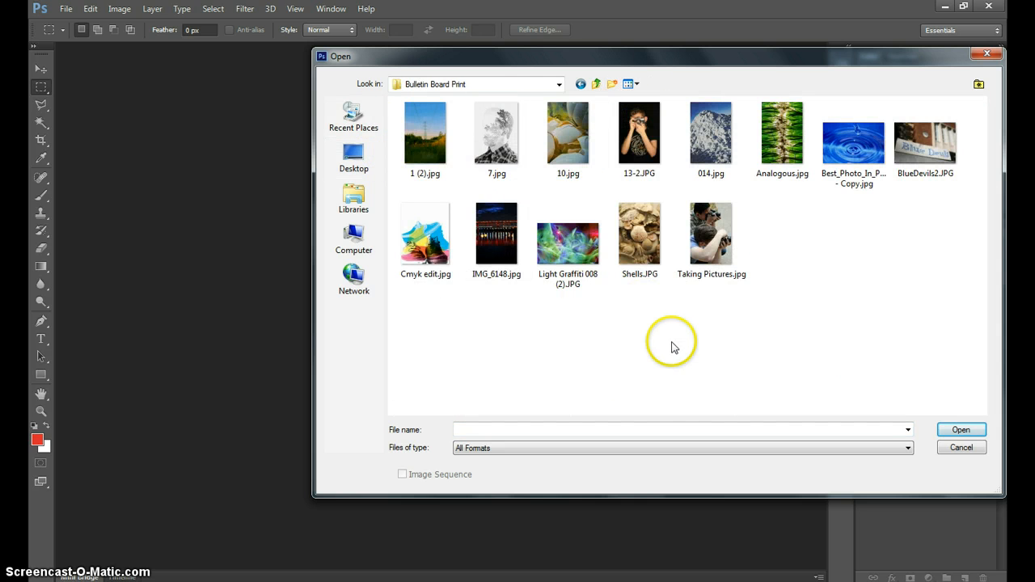
click(595, 85)
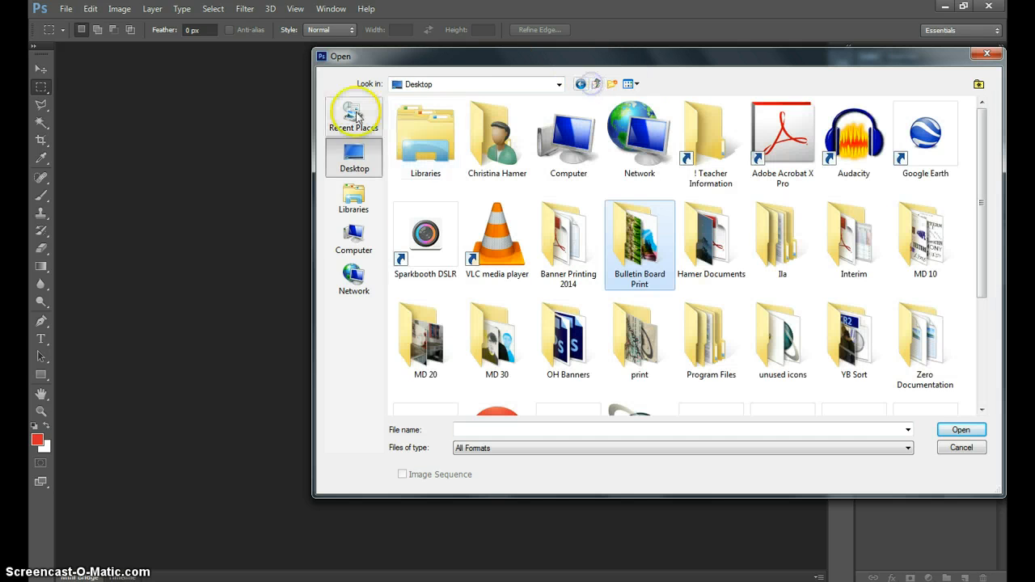
Open the photo 8.JPG from the MD 30 folder on the Desktop
double_click(515, 365)
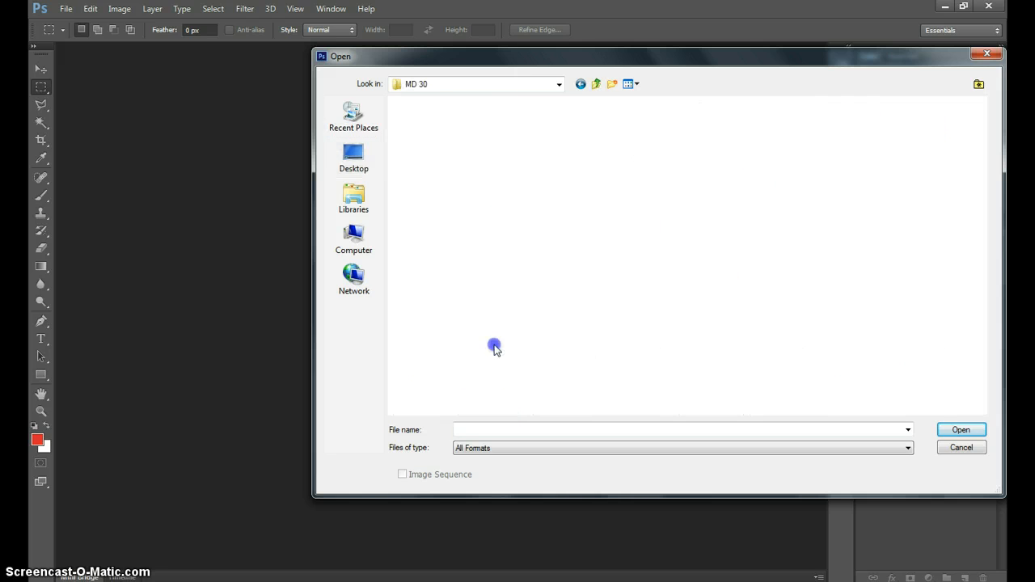
click(639, 133)
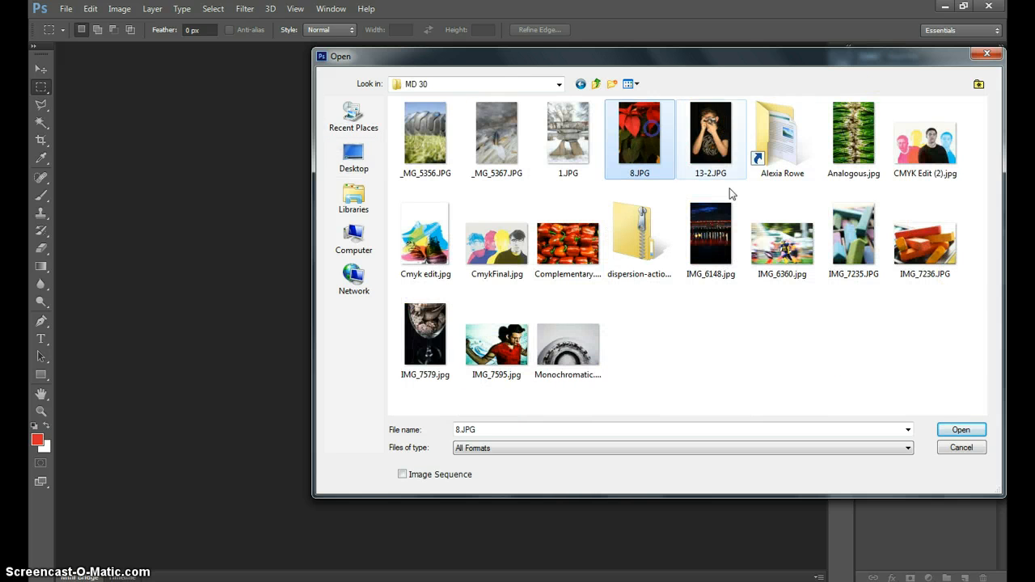
click(963, 448)
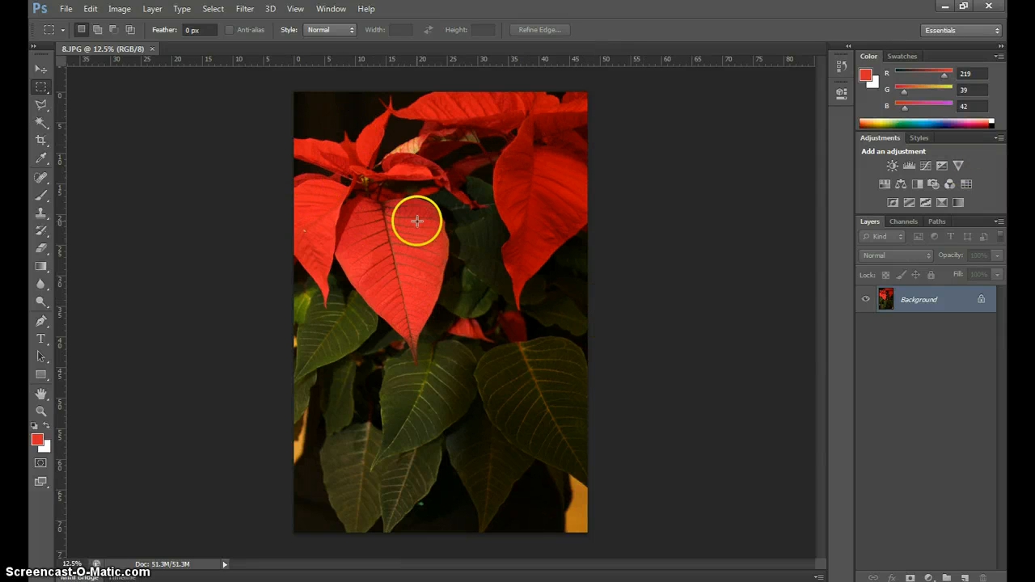
Try out Magic Wand selections at tolerance 100 on the red petals and the dark green leaves
click(41, 125)
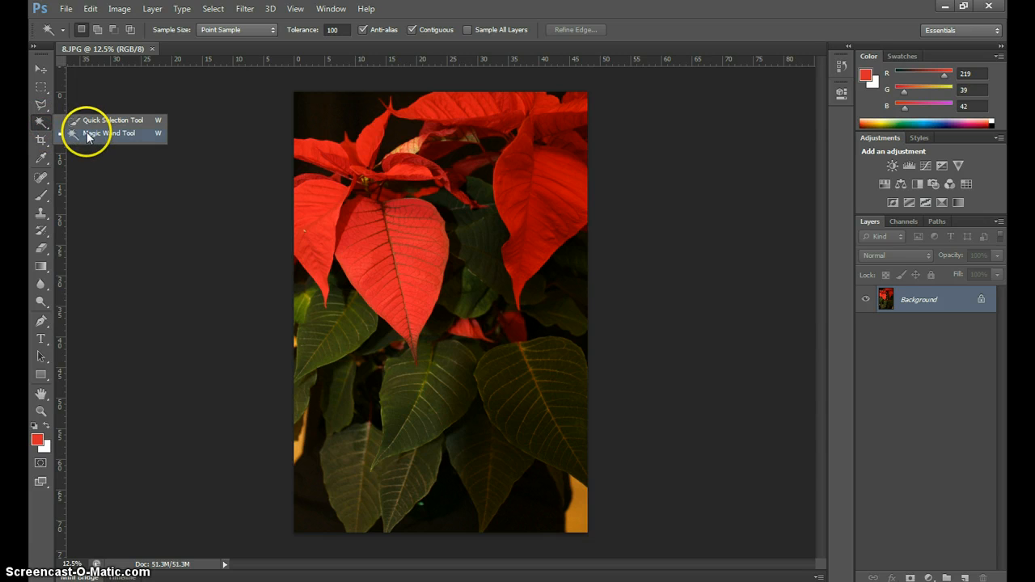
click(88, 133)
click(328, 198)
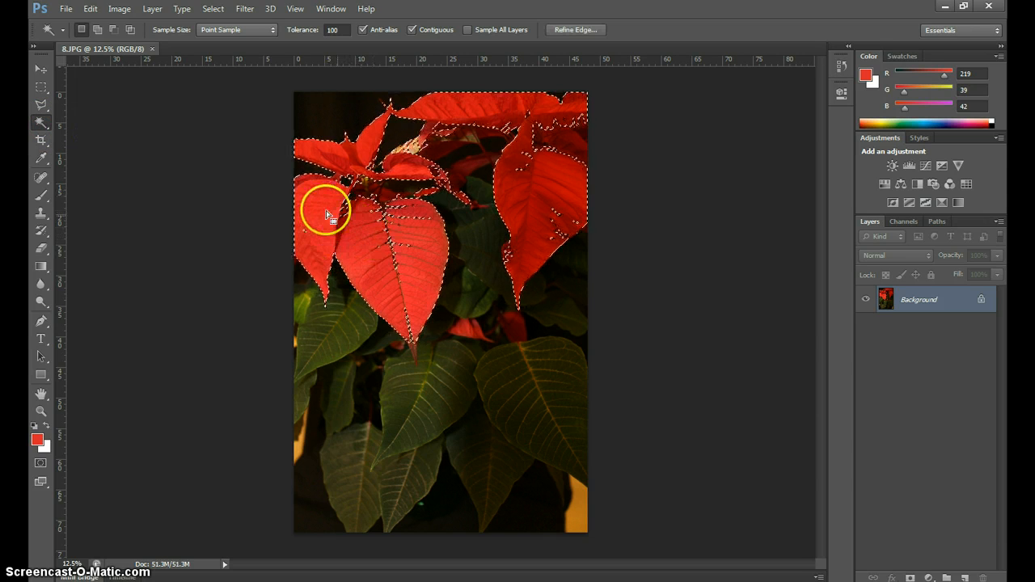
click(385, 232)
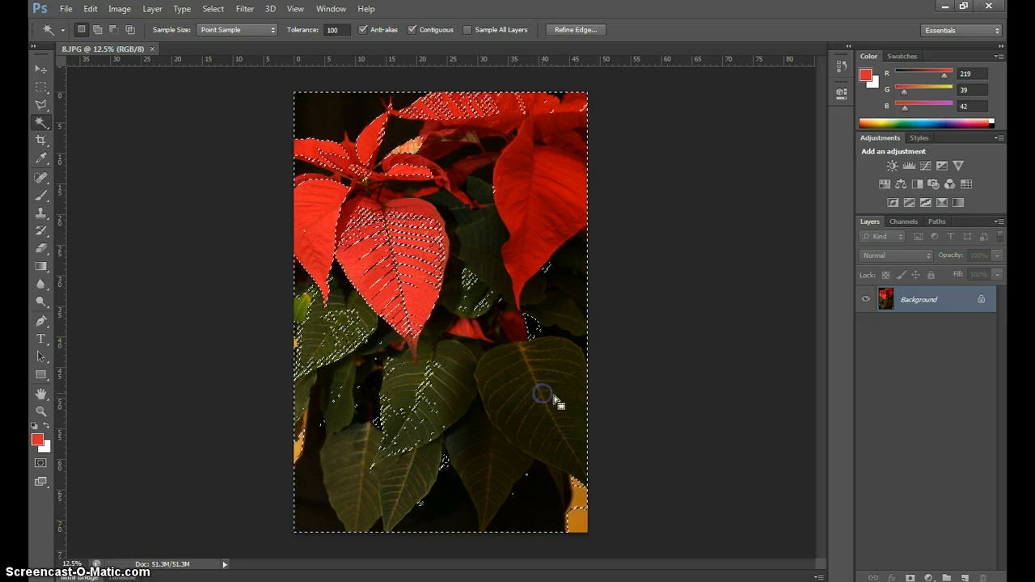
click(533, 410)
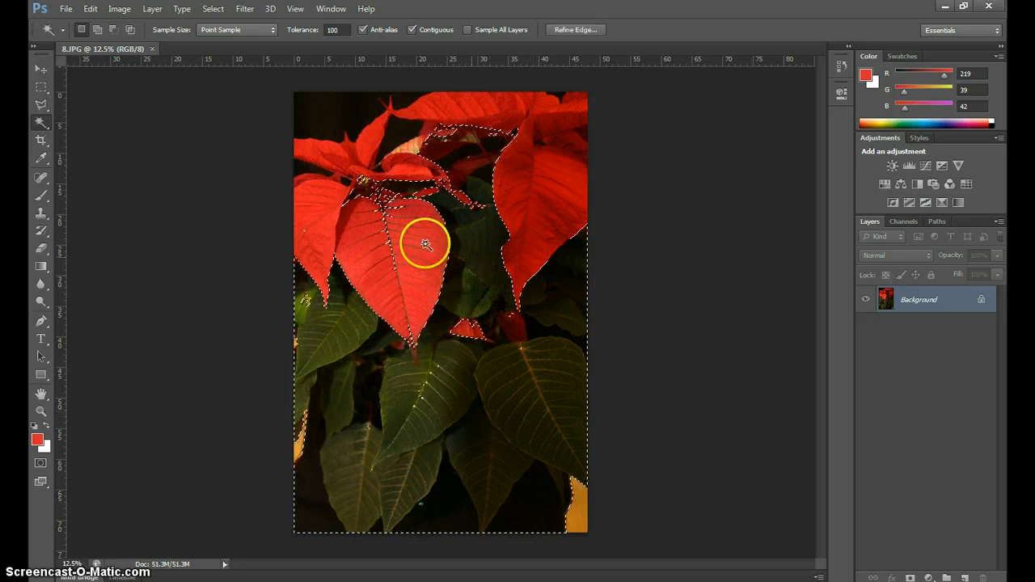
Set the Magic Wand tolerance to 30 and try selecting several of the red petals one at a time
click(333, 30)
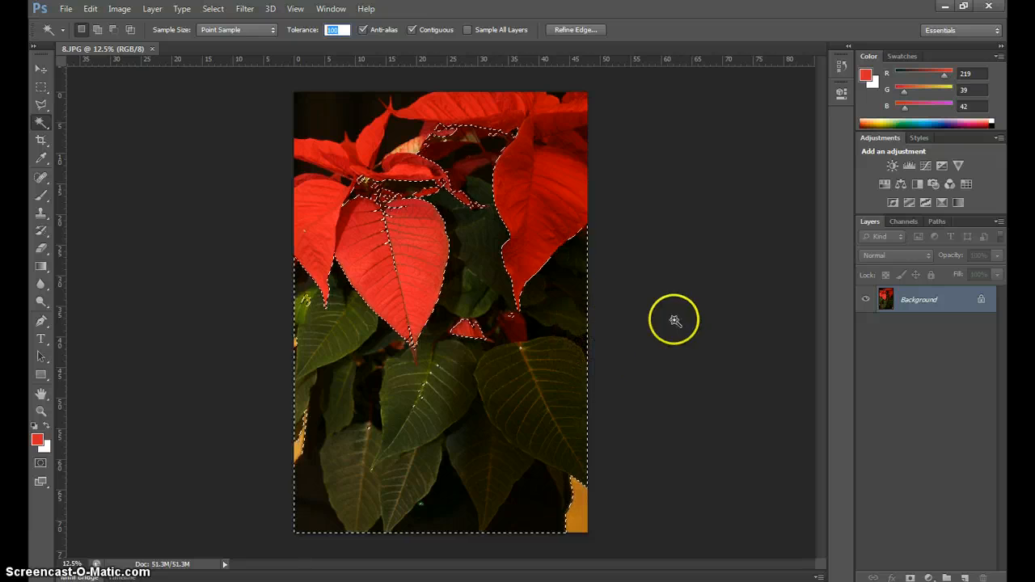
text(30)
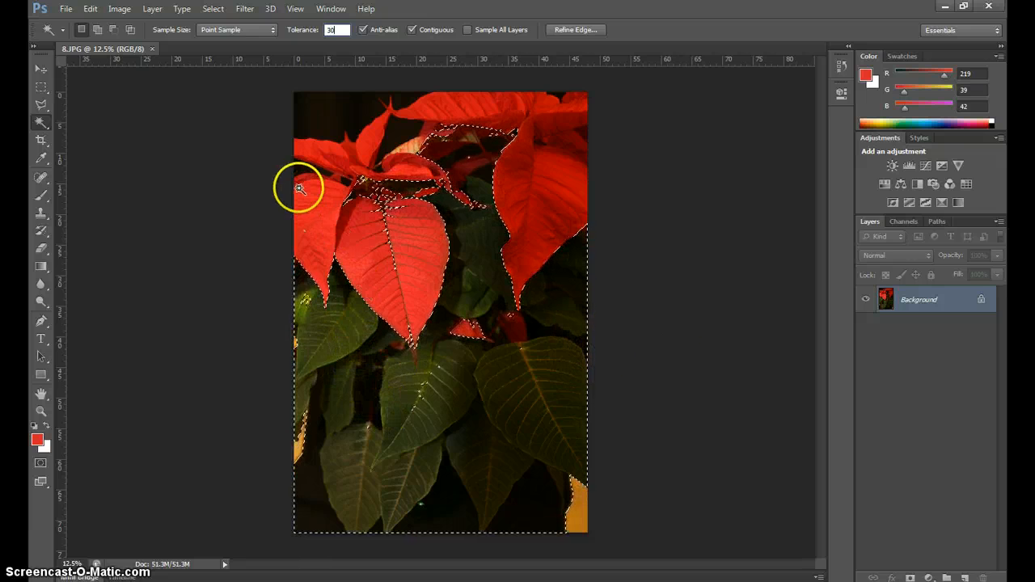
click(299, 188)
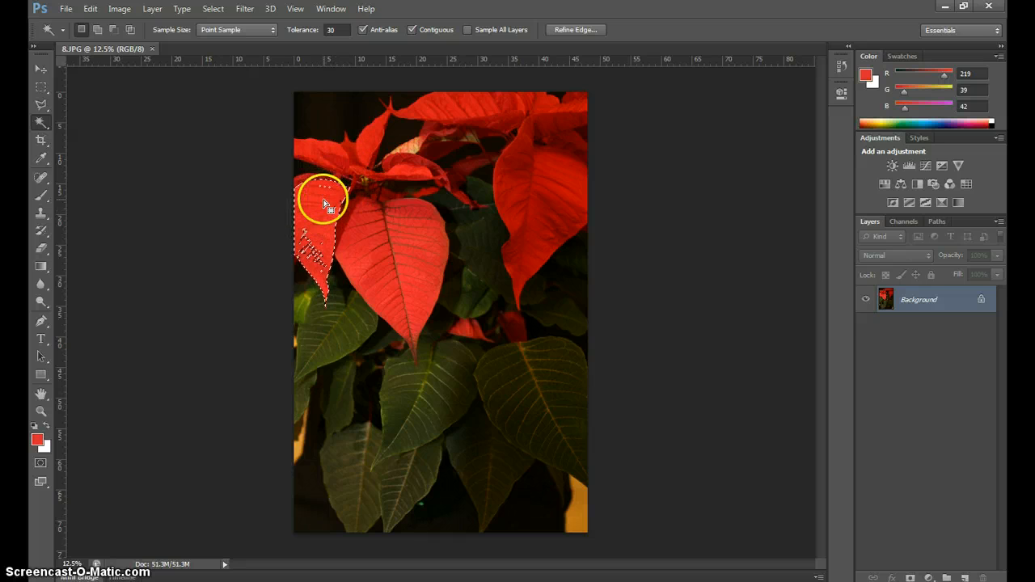
click(398, 228)
click(346, 165)
click(359, 232)
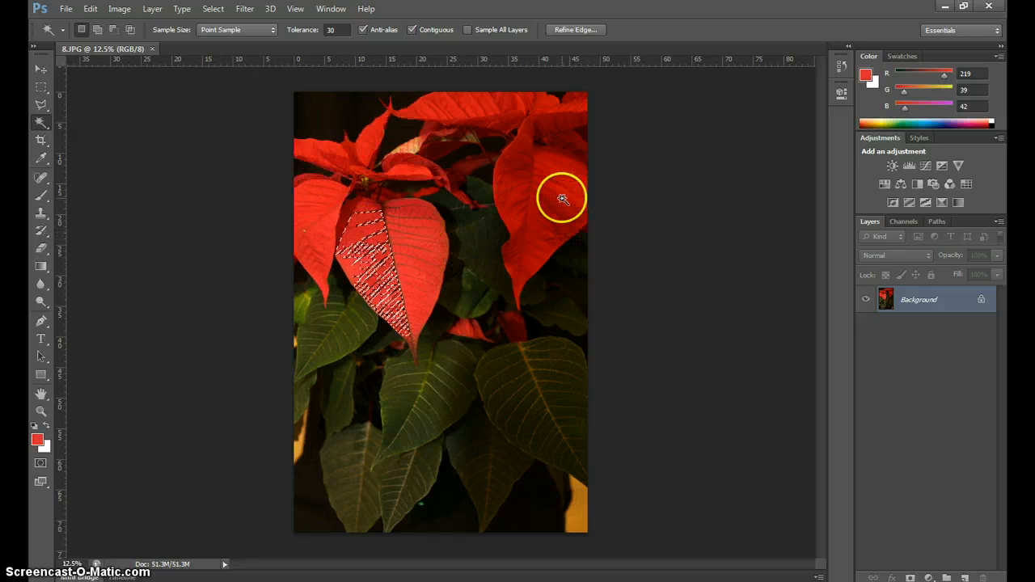
click(563, 197)
click(525, 107)
Select the left half of the large central petal with the Magic Wand and add patches of its right half
click(393, 245)
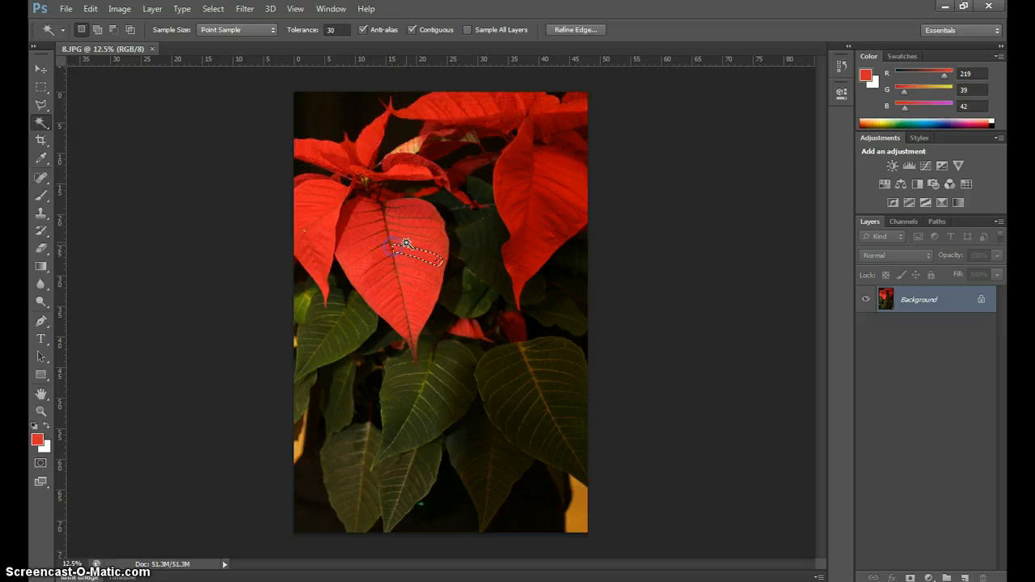
click(382, 248)
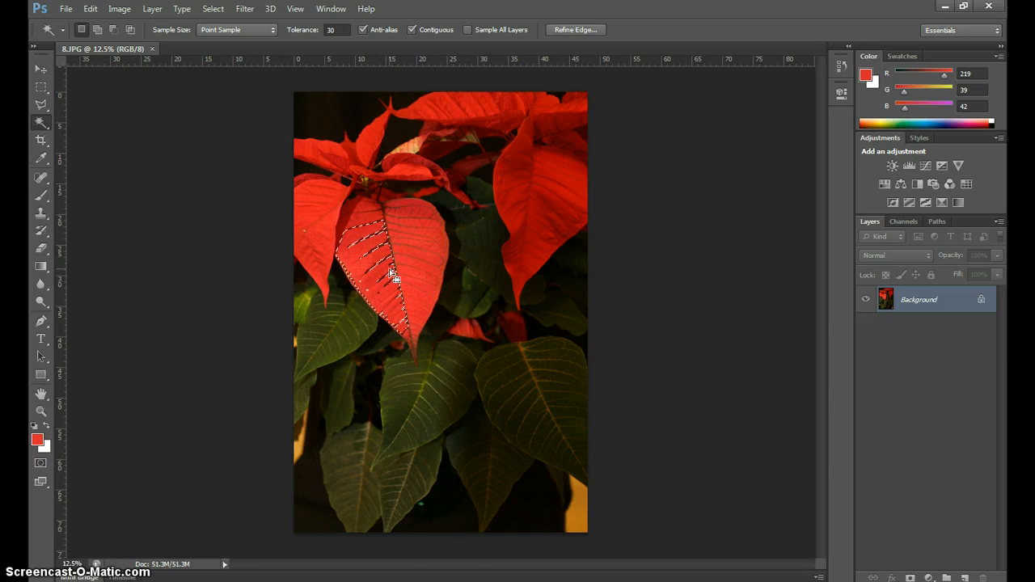
click(381, 259)
click(402, 252)
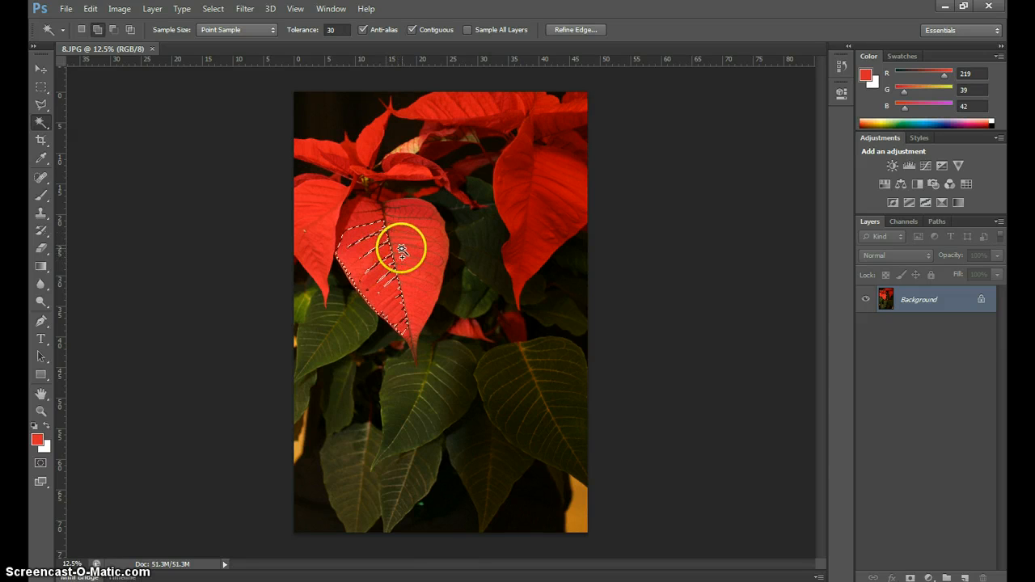
shift+click(401, 224)
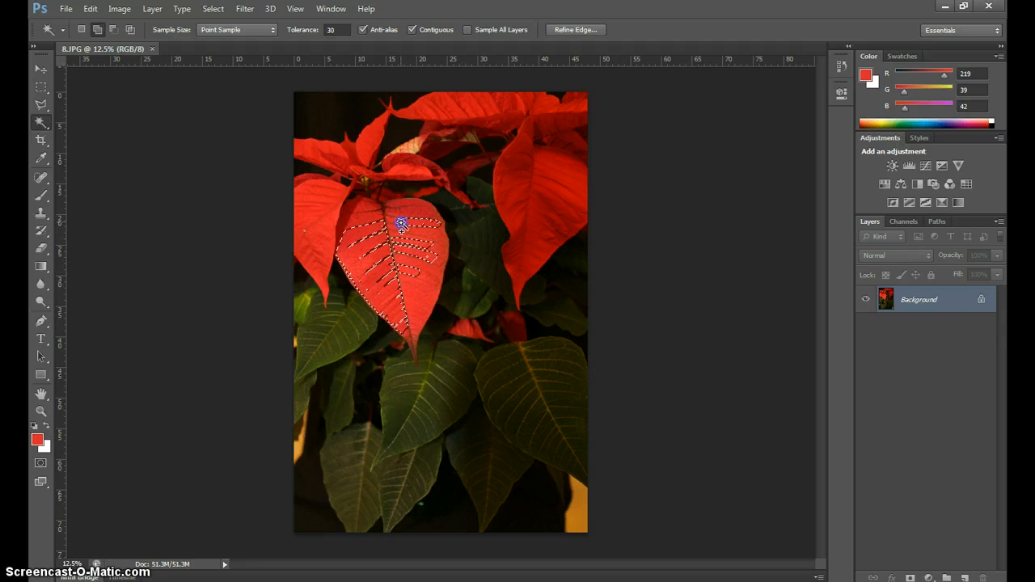
shift+click(392, 236)
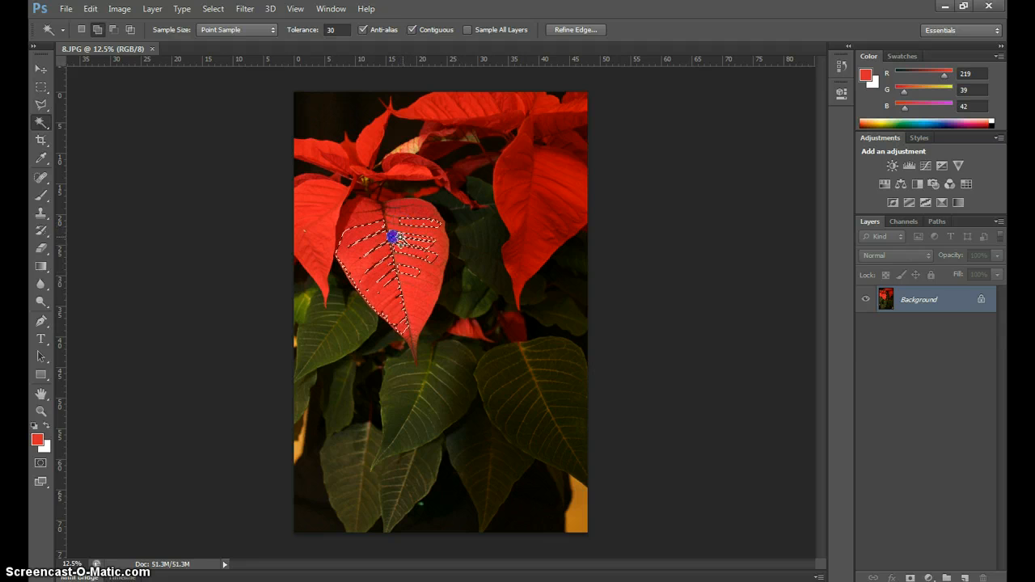
Set the Magic Wand tolerance to 50, reselect the large central petal, and add its missing upper areas to the selection
double_click(331, 30)
text(5)
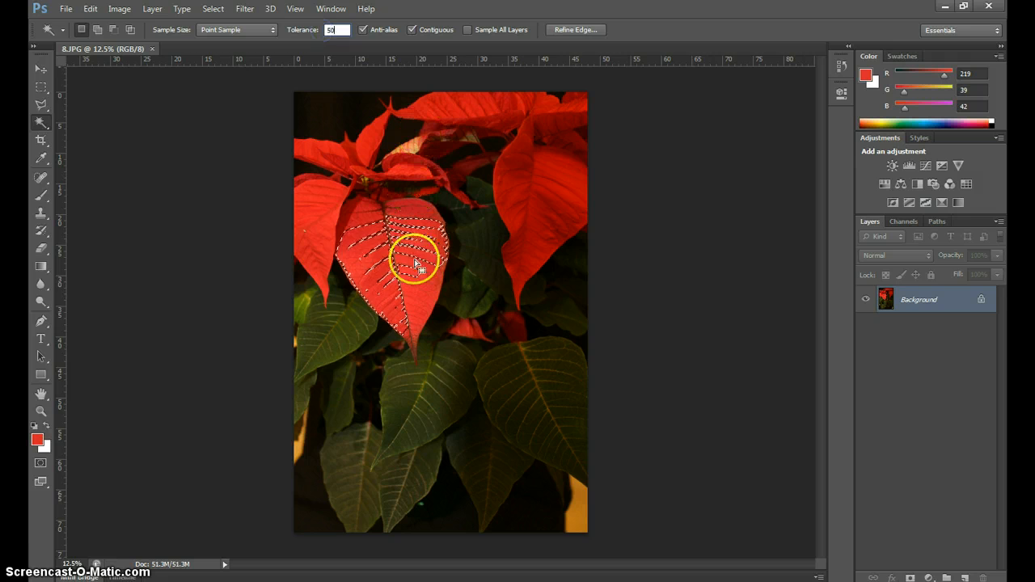
click(407, 260)
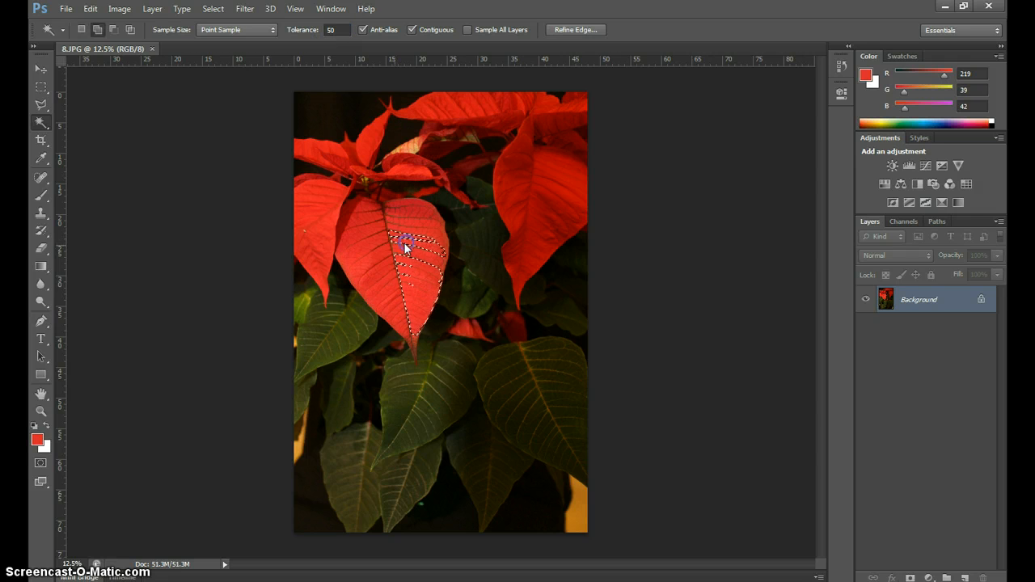
click(394, 212)
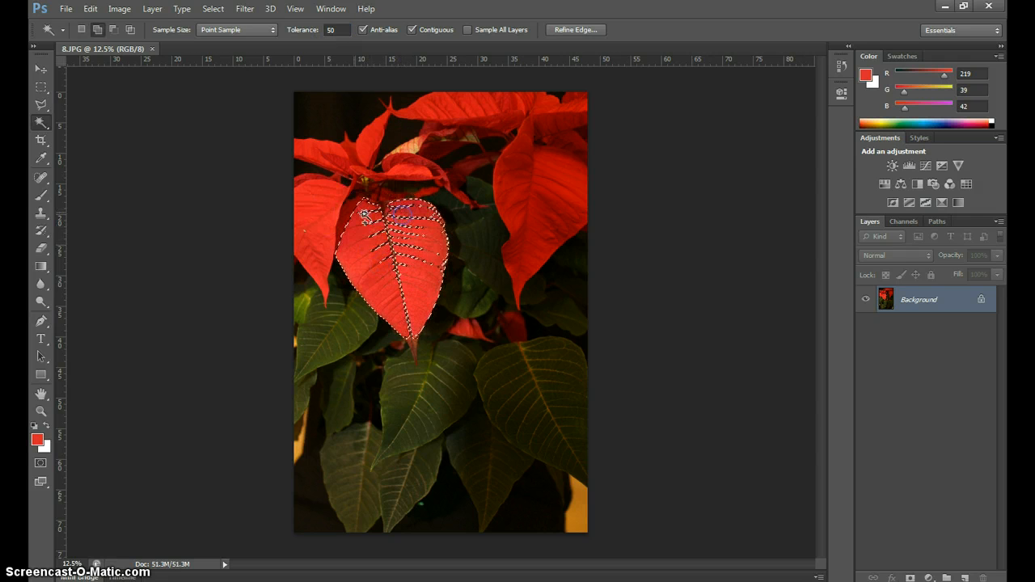
shift+click(364, 216)
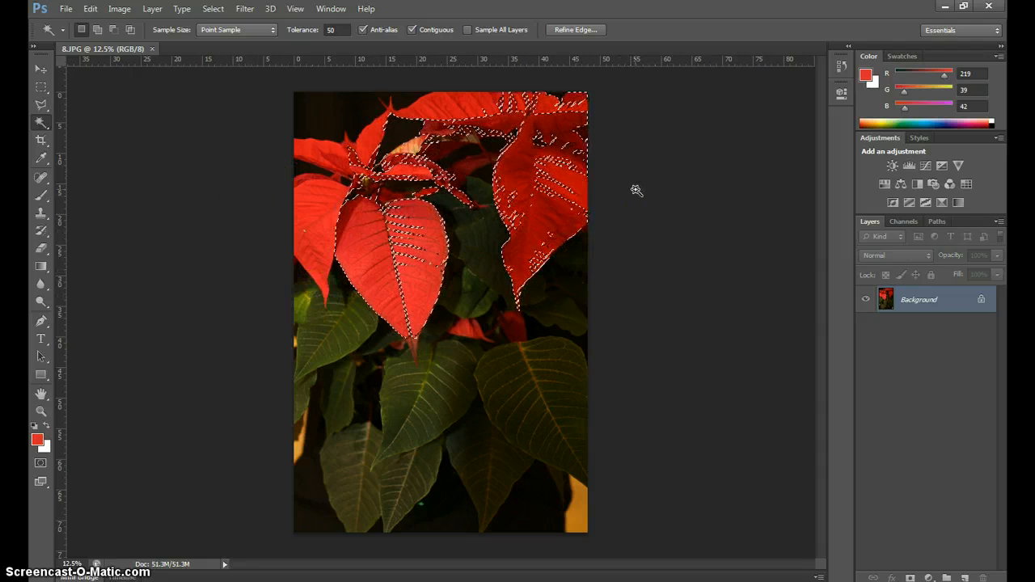
Undo the last Magic Wand addition and deselect the central petal
key(ctrl+z)
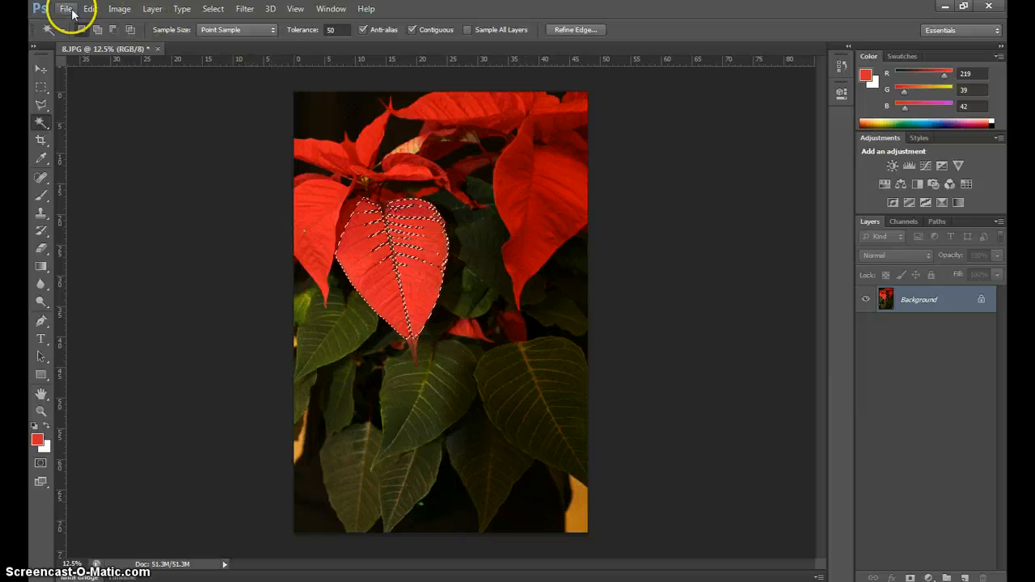
click(98, 10)
click(103, 49)
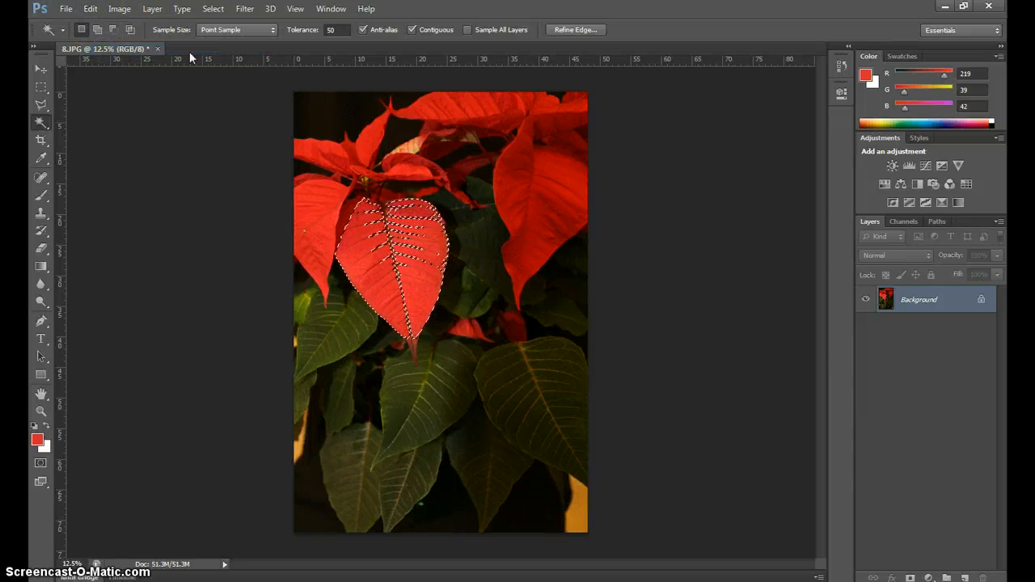
key(ctrl+d)
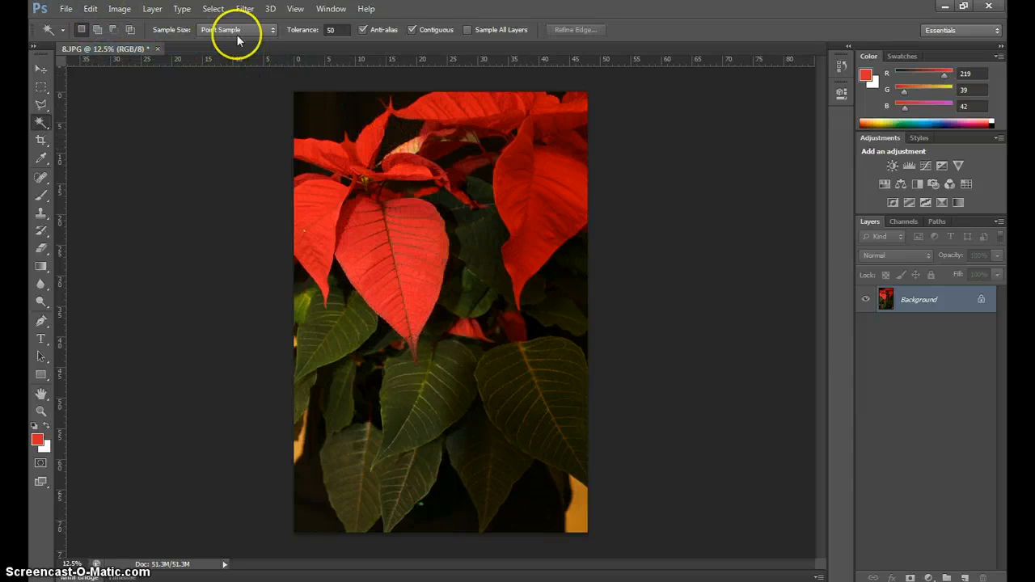
click(213, 9)
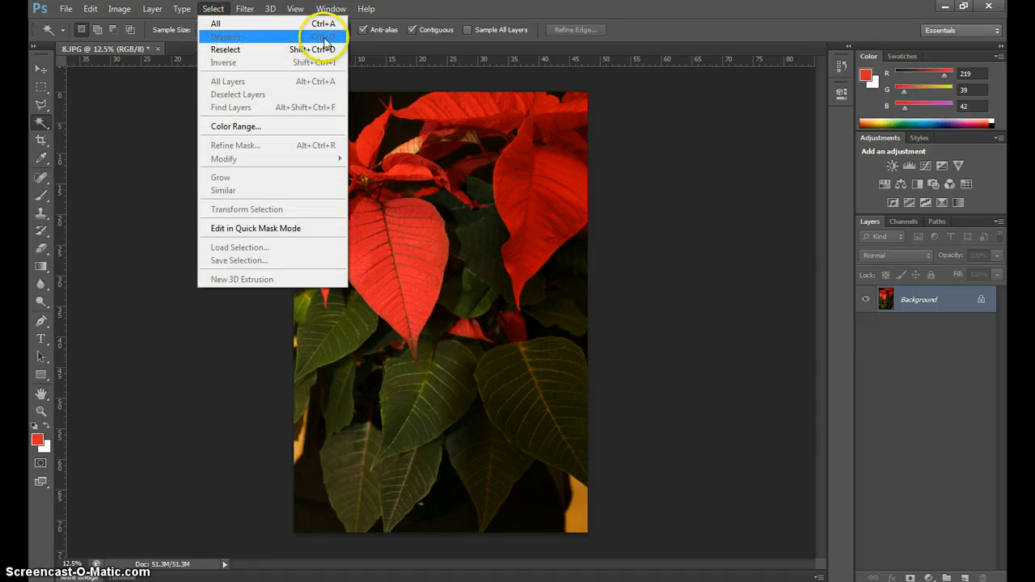
Select all the upper red petals with the Quick Selection tool, starting from the central one, and clear the selection
click(42, 126)
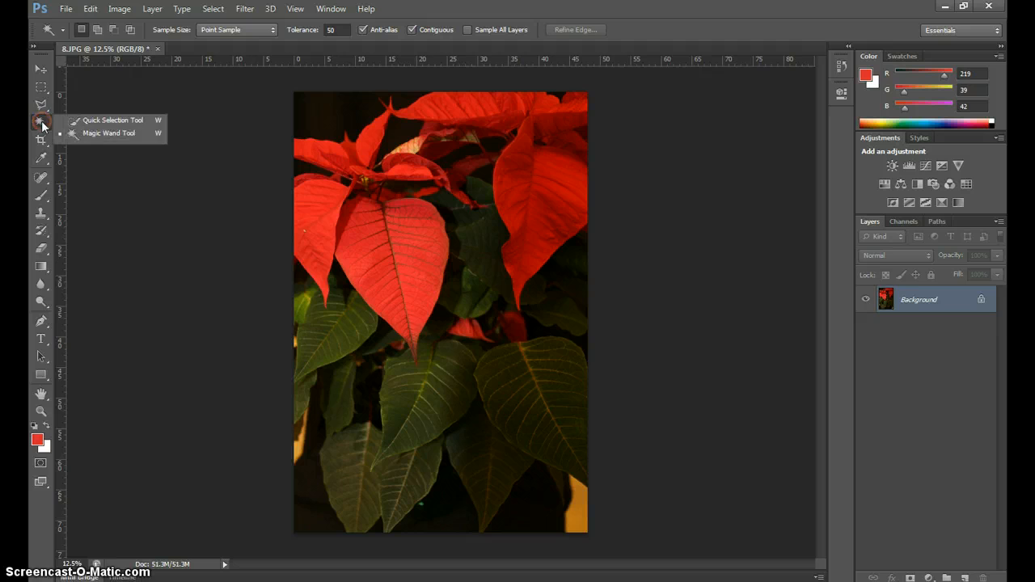
click(81, 121)
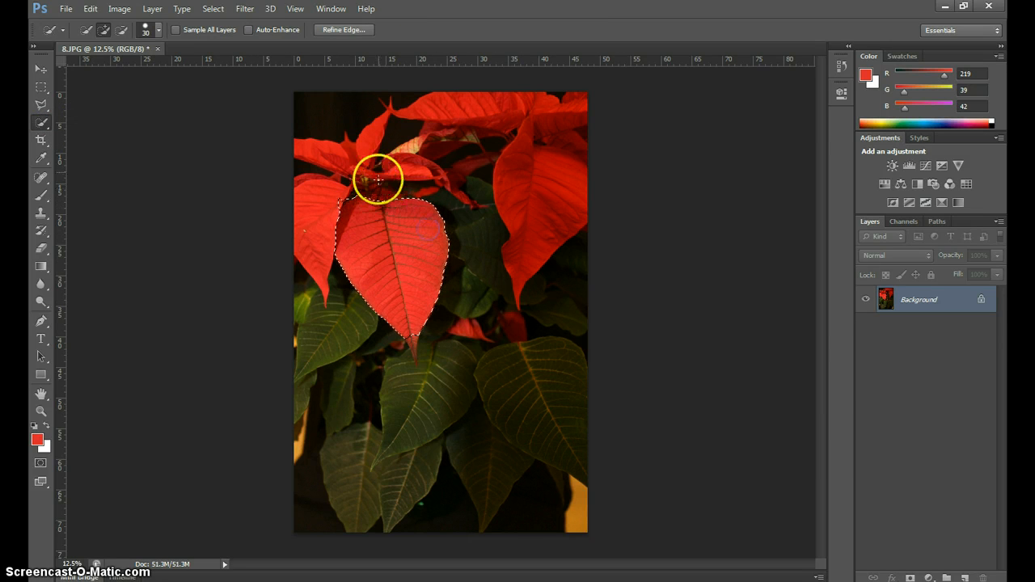
drag(398, 168, 334, 161)
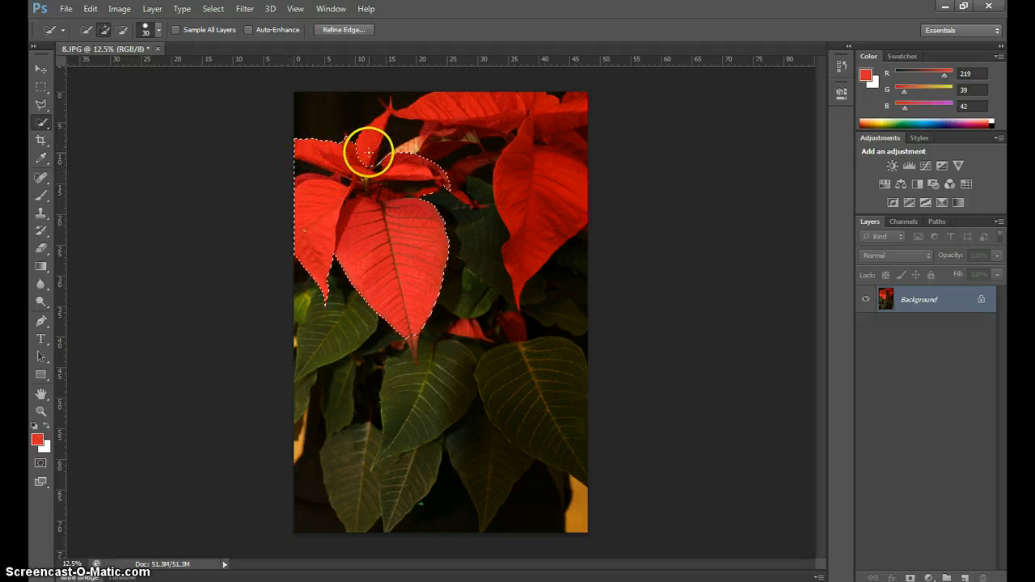
drag(368, 152, 390, 111)
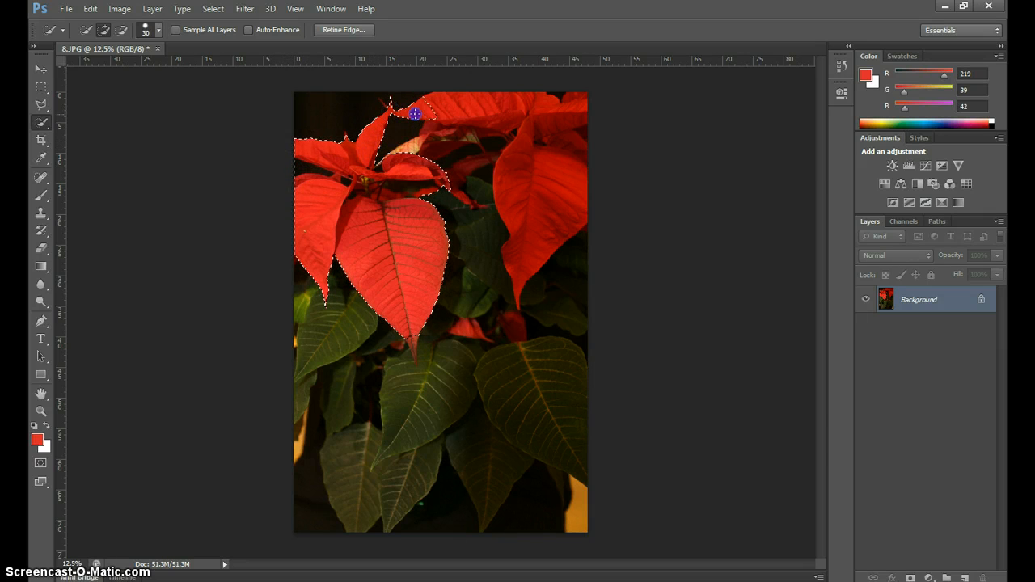
drag(511, 120, 543, 232)
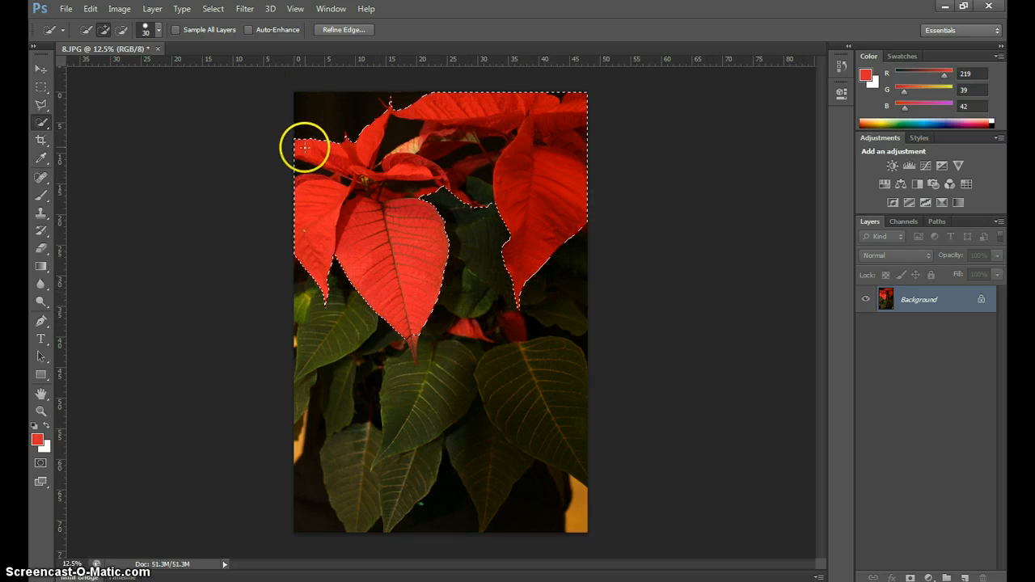
key(ctrl+d)
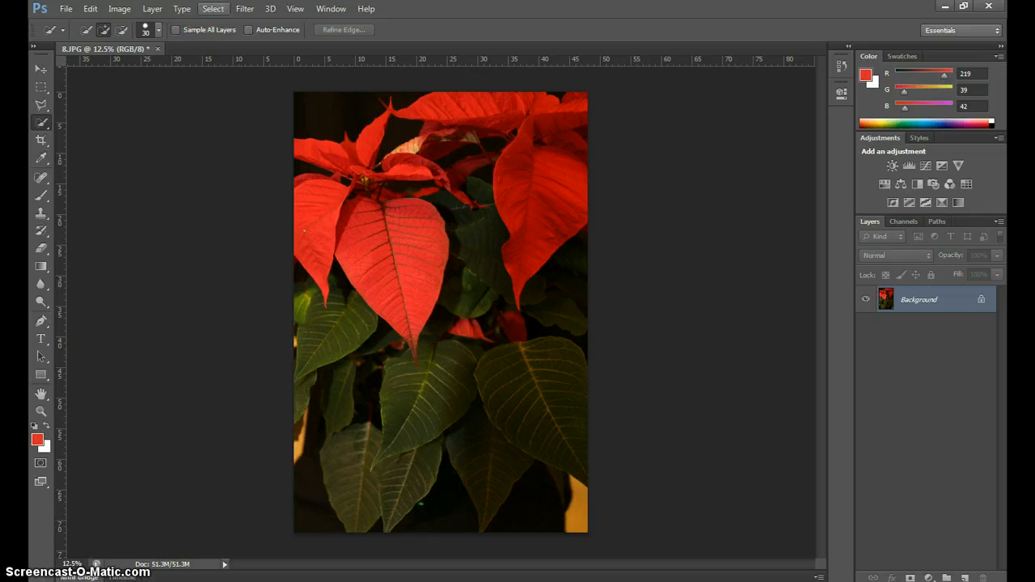
Select the red petals with Color Range, sampling reds from several upper petals and setting the fuzziness to 199
click(213, 11)
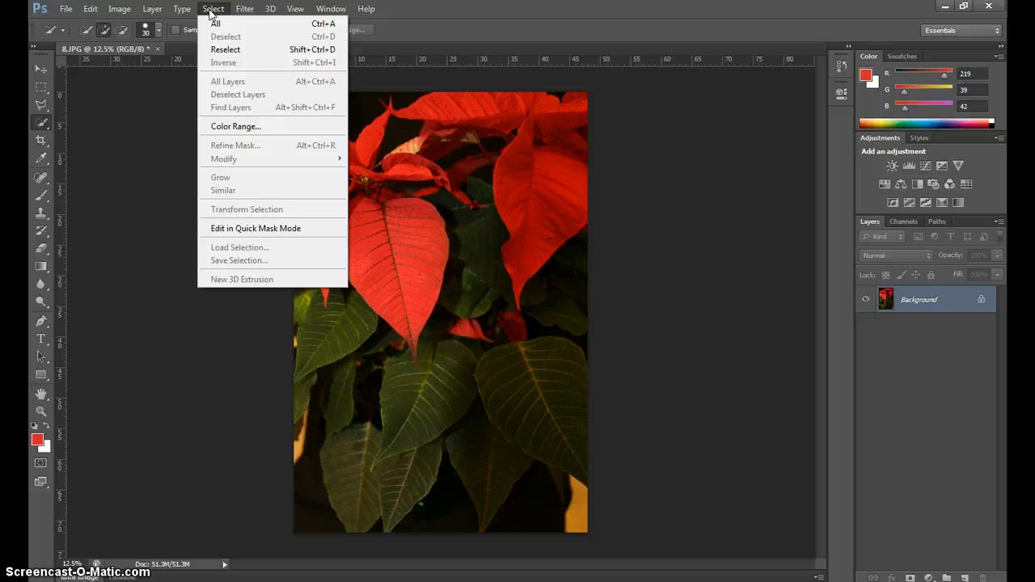
click(232, 127)
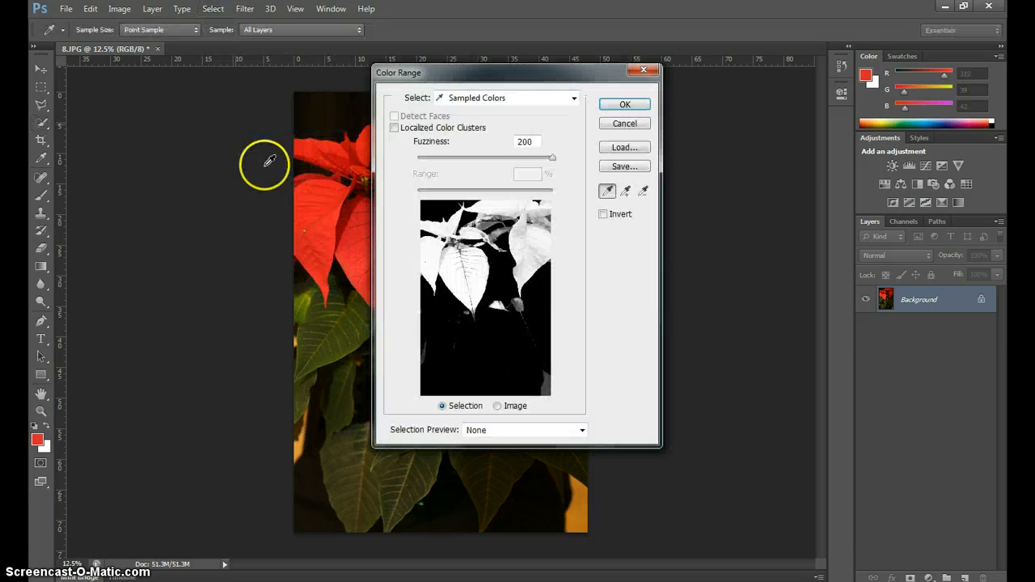
click(328, 198)
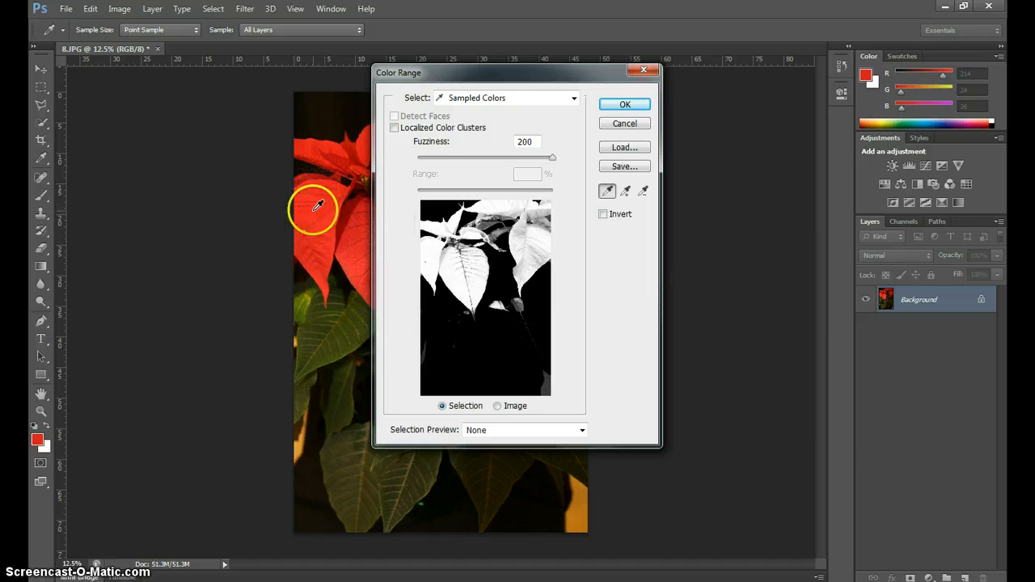
drag(452, 73, 675, 66)
click(560, 189)
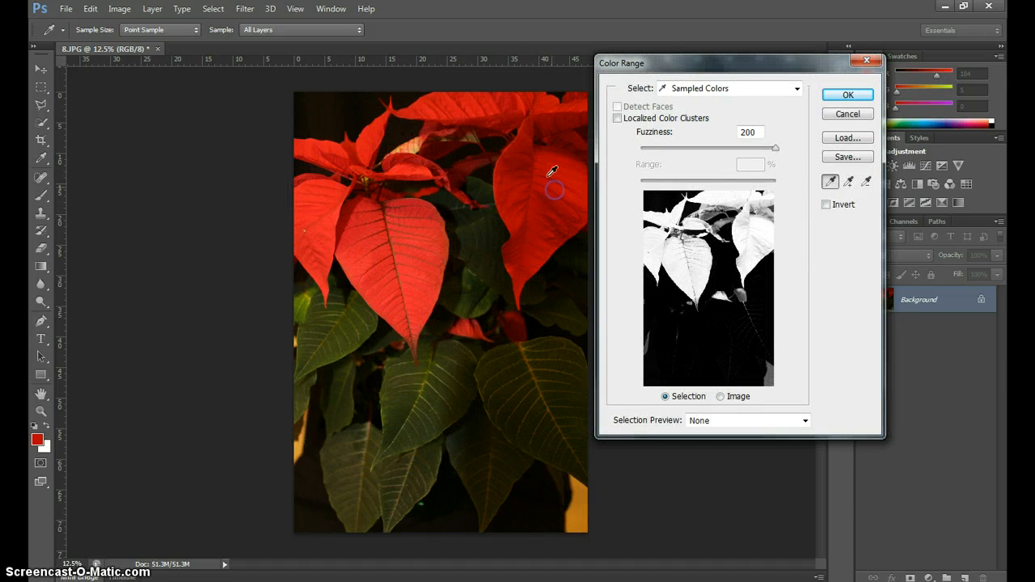
click(502, 106)
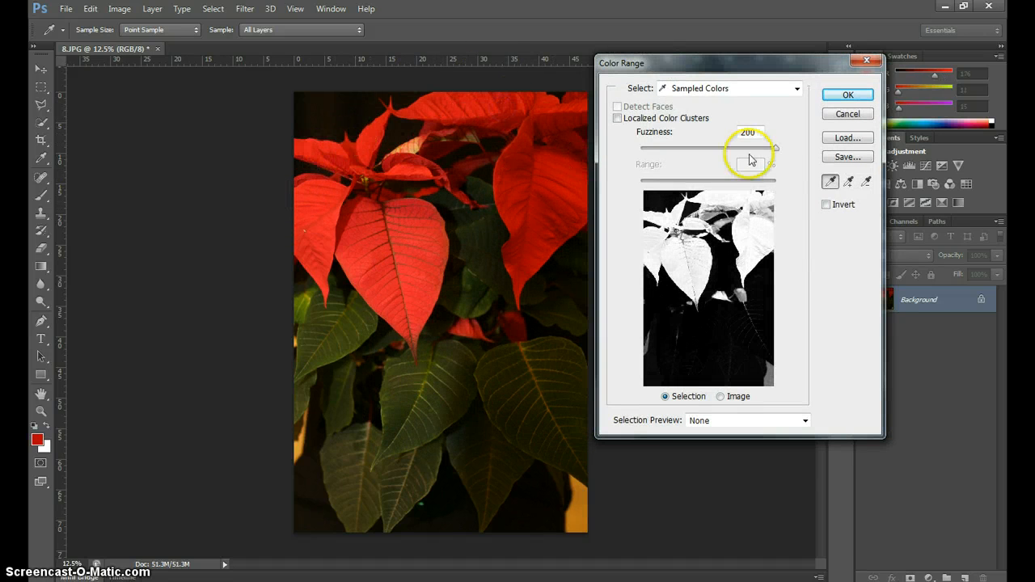
mouse_move(775, 148)
mouse_down()
mouse_move(661, 148)
mouse_move(776, 148)
mouse_move(658, 182)
mouse_move(773, 166)
mouse_up()
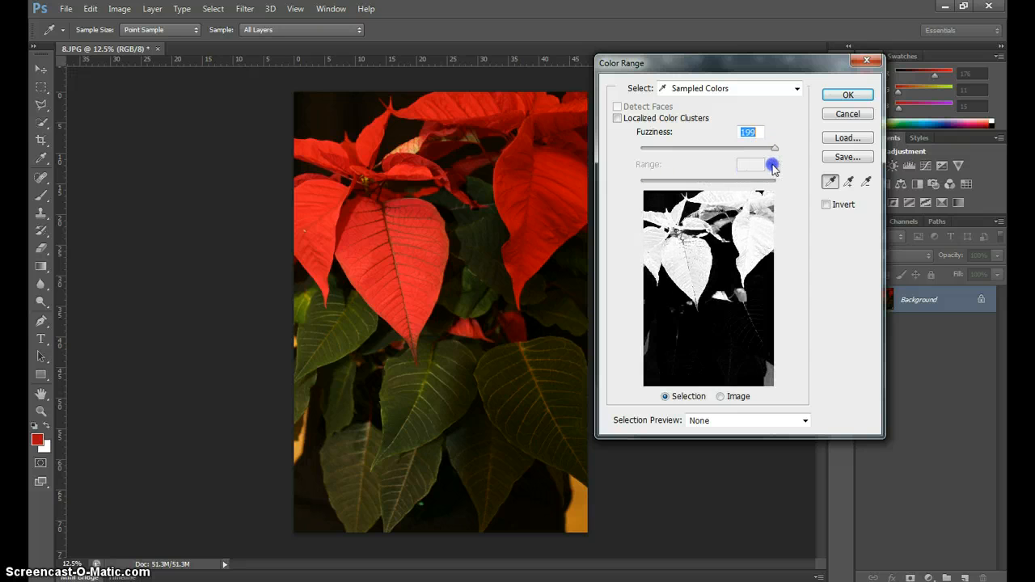
click(850, 95)
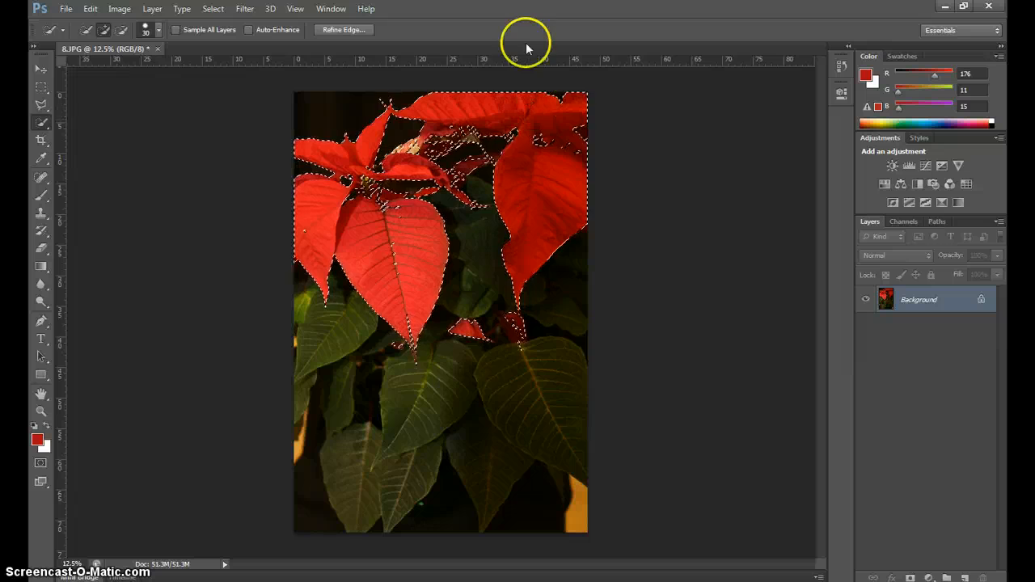
Invert the selection so it covers everything except the red petals
click(212, 9)
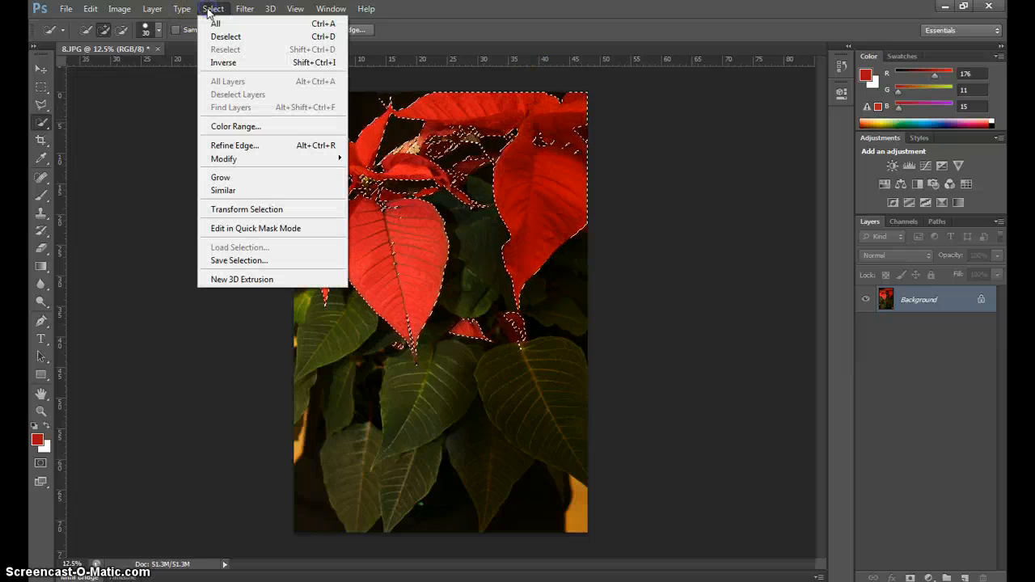
click(225, 63)
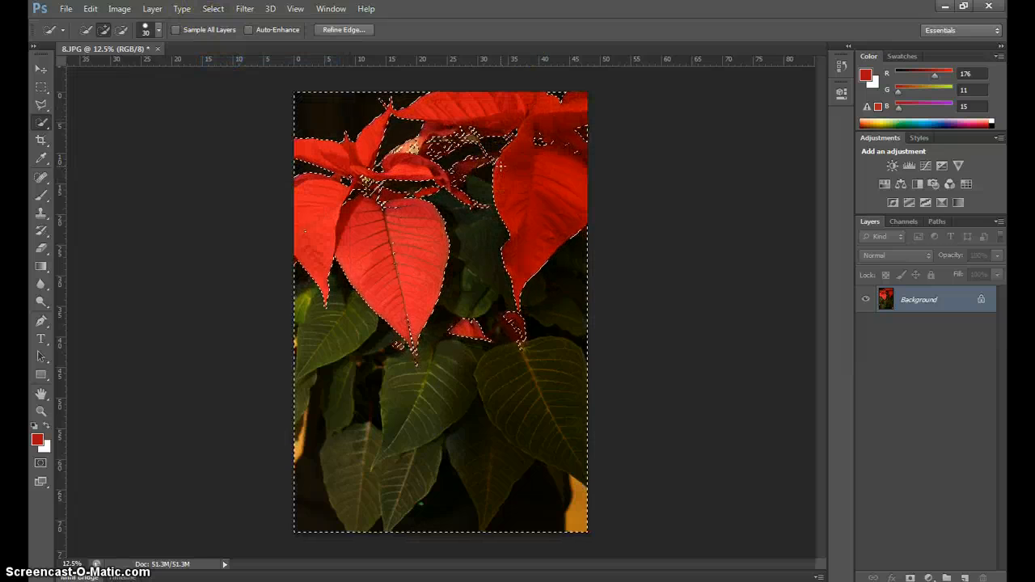
click(322, 119)
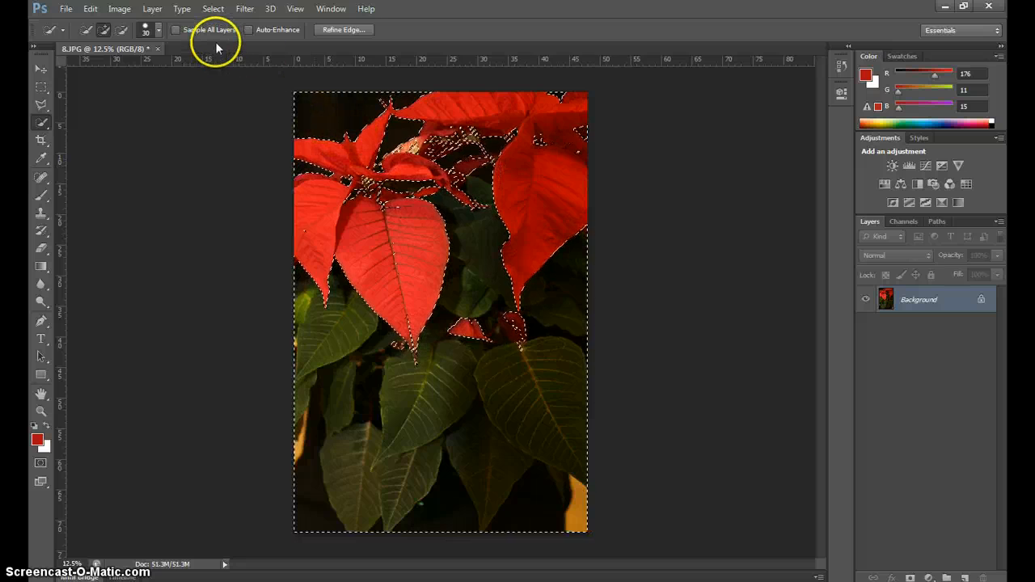
Add a Hue/Saturation adjustment layer named Hue/Saturation 1 for the selected area and set its saturation to -100
click(152, 9)
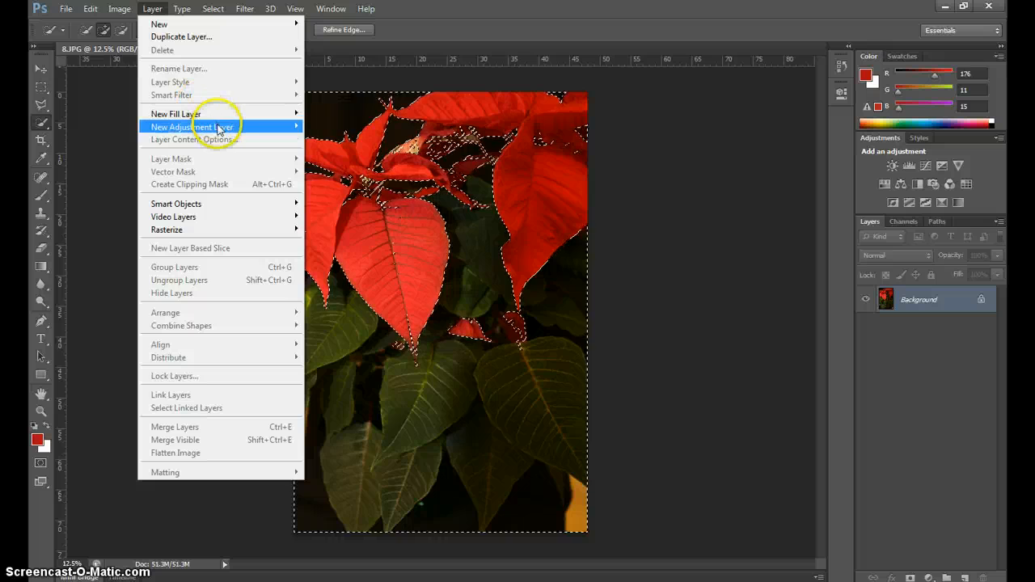
mouse_move(218, 127)
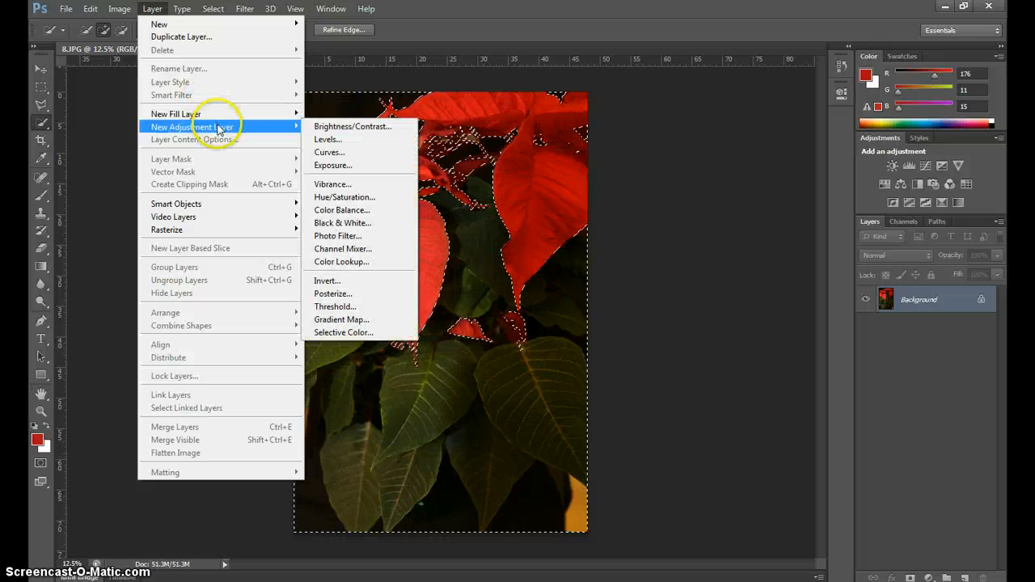
click(377, 197)
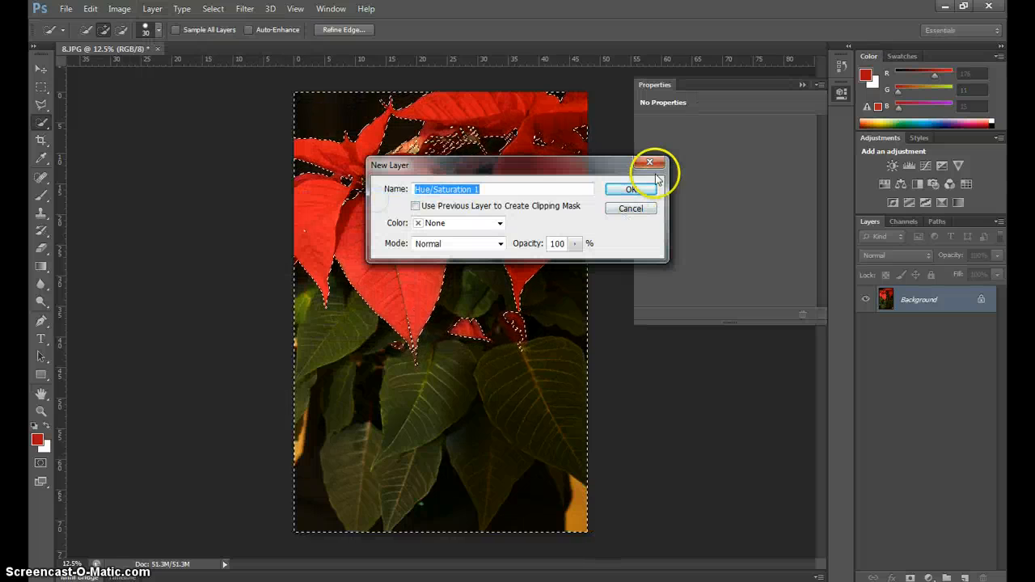
click(635, 191)
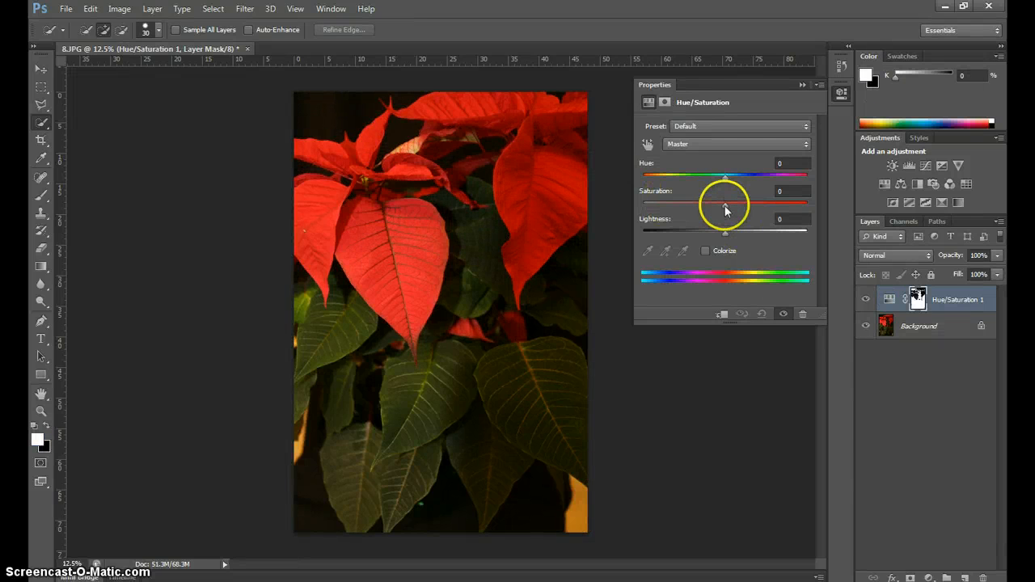
drag(725, 206, 646, 205)
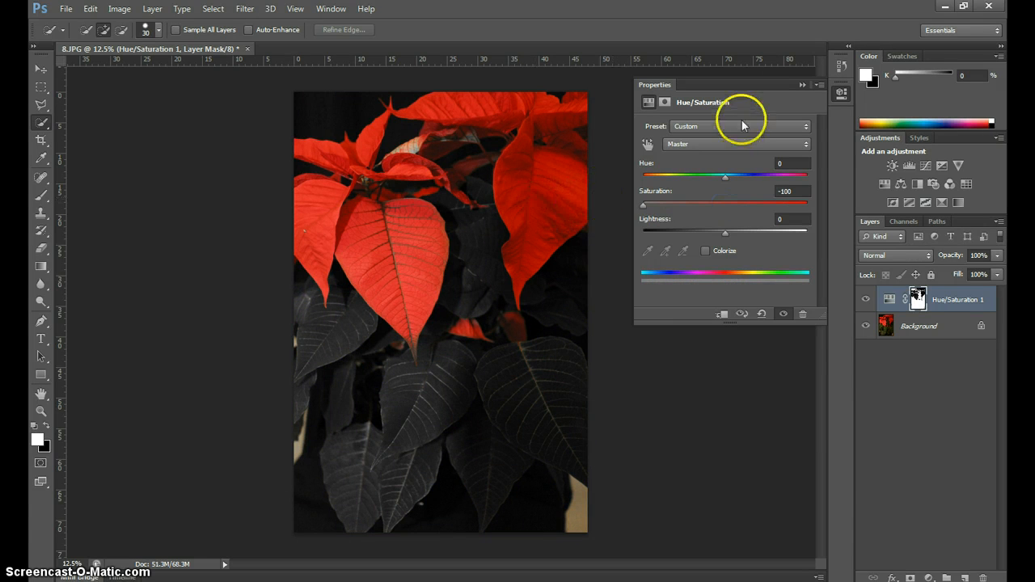
click(802, 85)
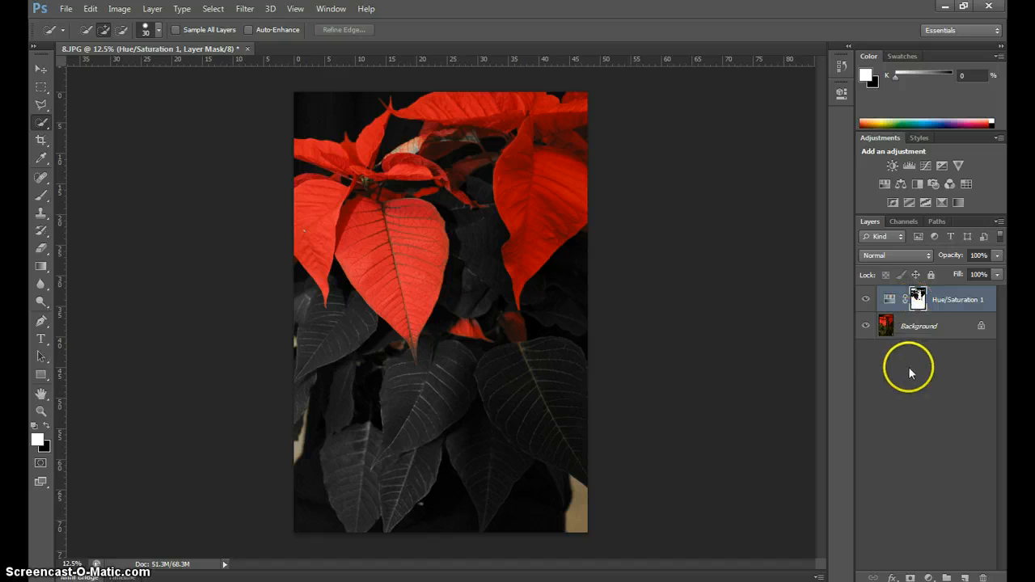
Set up the Brush tool with black on the Hue/Saturation layer mask and undo a test stroke over the left leaf
click(913, 287)
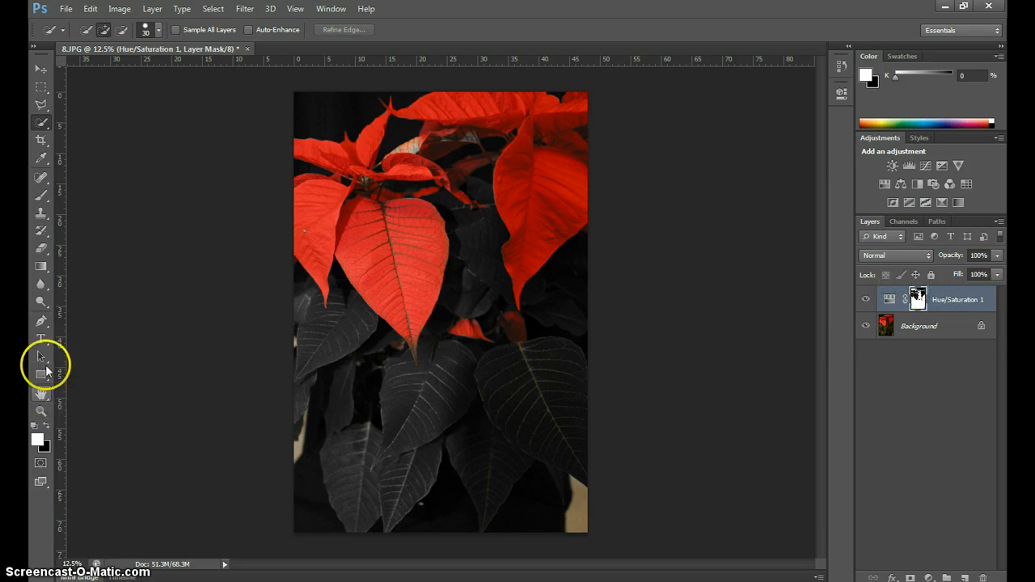
click(45, 197)
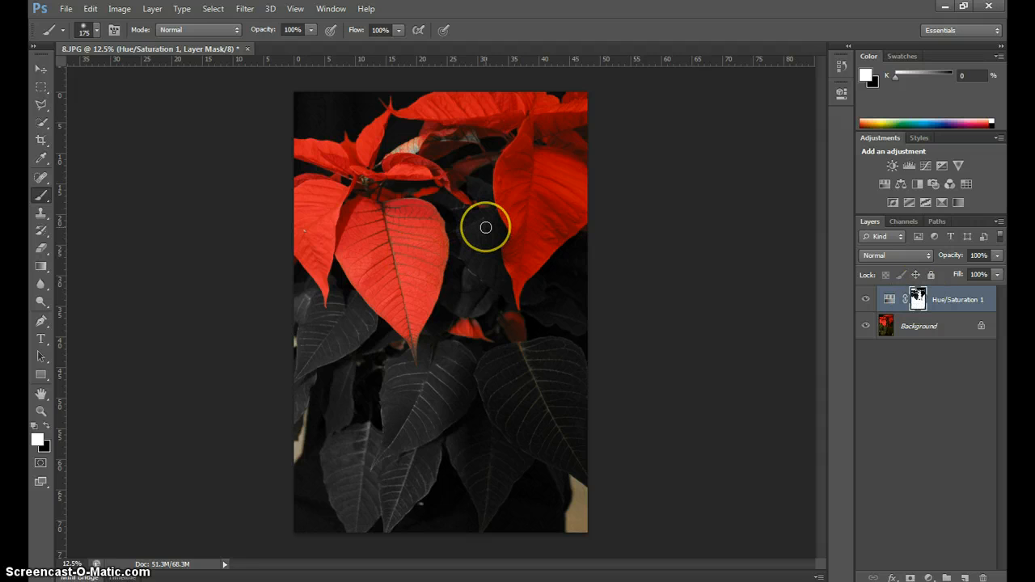
click(46, 425)
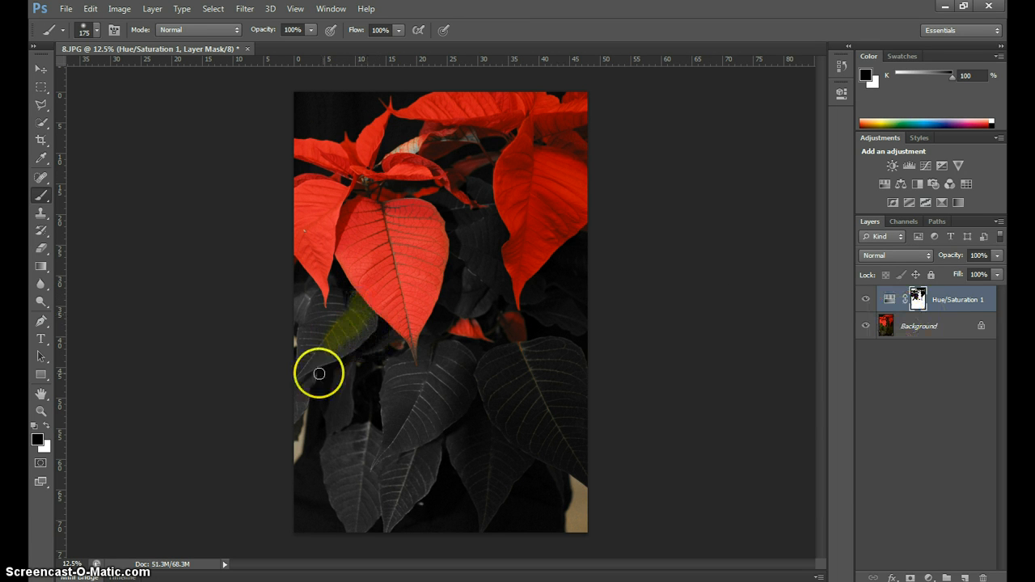
key(ctrl+z)
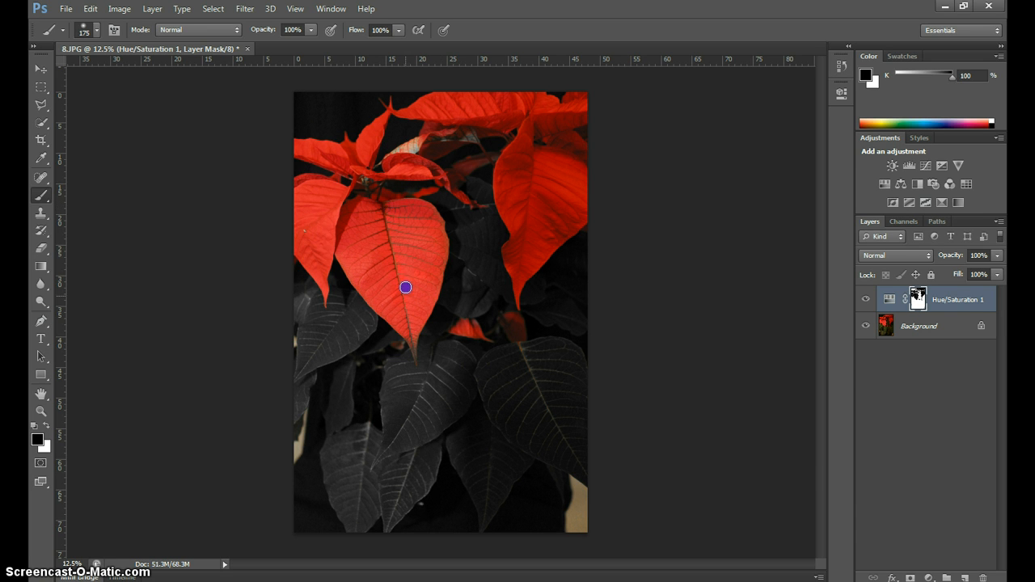
Paint black on the mask over the upper red petals and the flower centre to bring back their missing colour
click(314, 233)
mouse_move(466, 126)
mouse_down()
mouse_move(473, 134)
mouse_move(456, 146)
mouse_move(500, 156)
mouse_up()
click(430, 171)
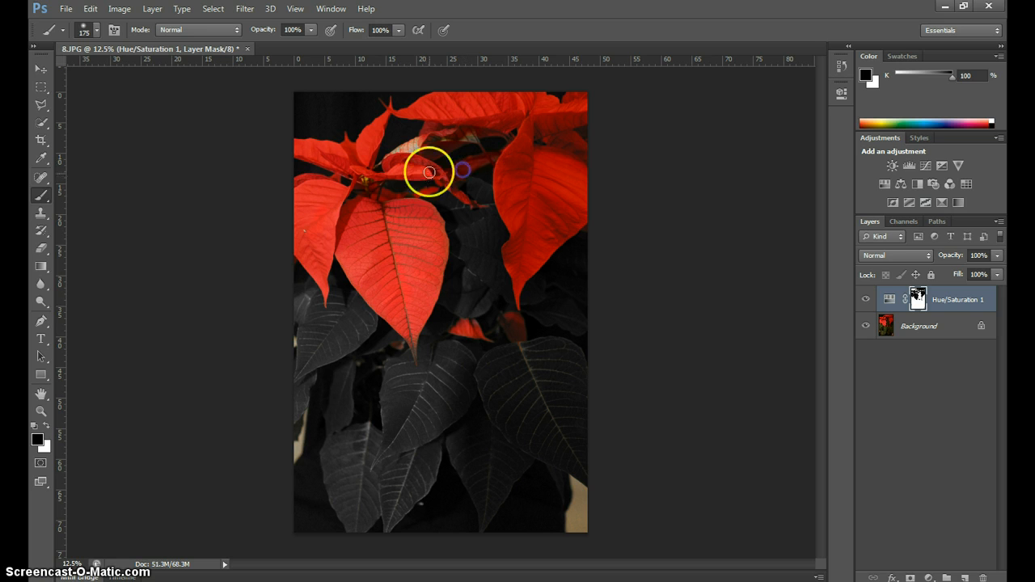
Try a brush hardness of 100% and return it to 0%
click(82, 27)
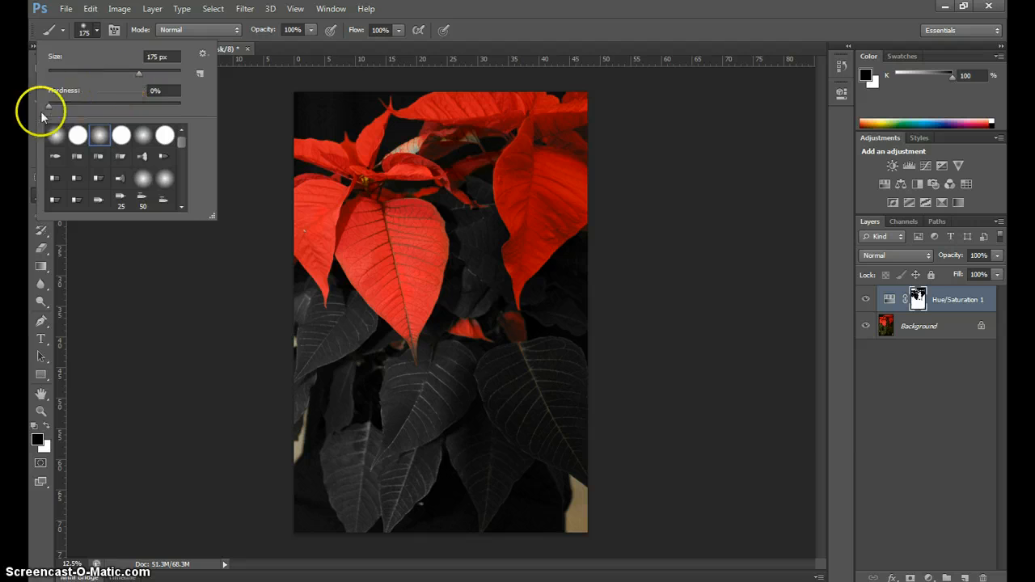
click(154, 90)
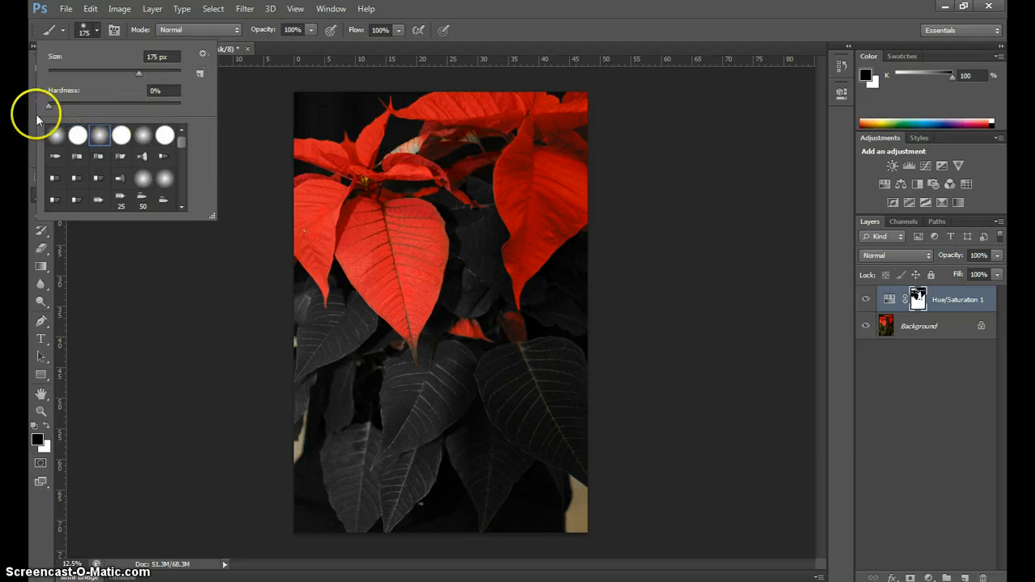
text(100)
key(Return)
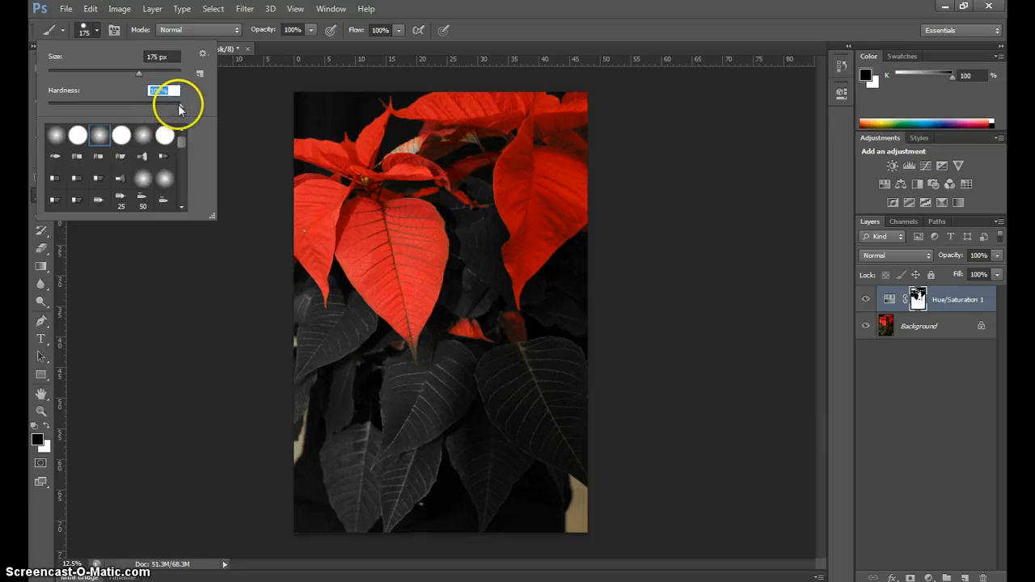
drag(180, 106, 45, 110)
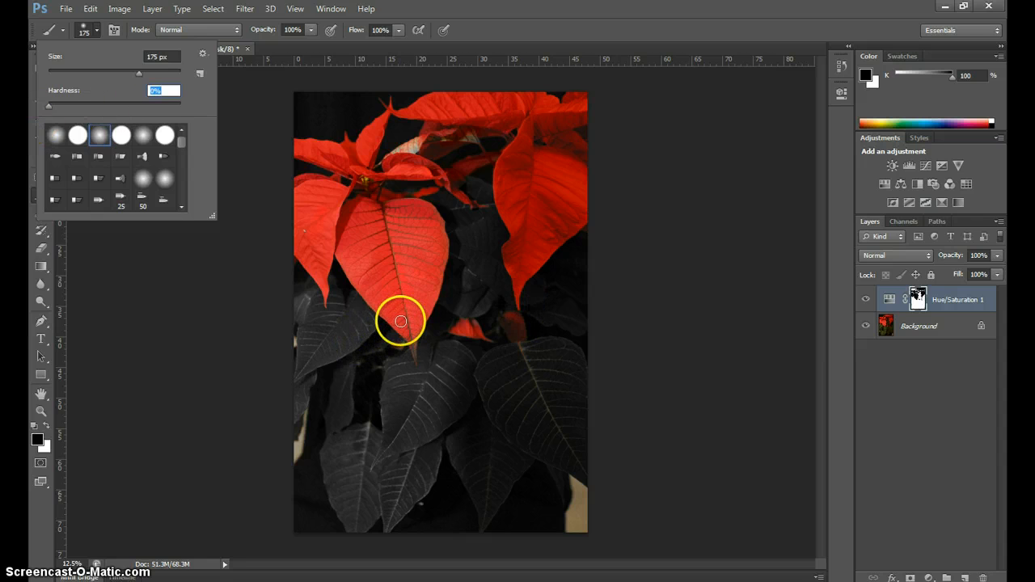
key(Return)
Paint black on the mask along the lower part of the large central petal with the 175 px soft brush
key(ctrl+plus)
key(ctrl+plus)
key(ctrl+plus)
key(ctrl+plus)
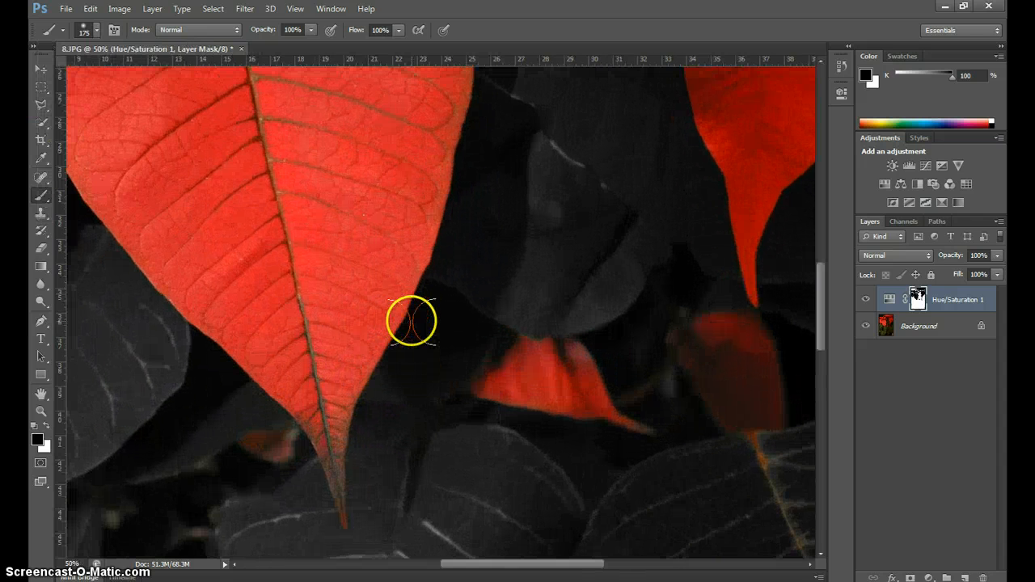
scroll(453, 305, down, 3)
key(ctrl+plus)
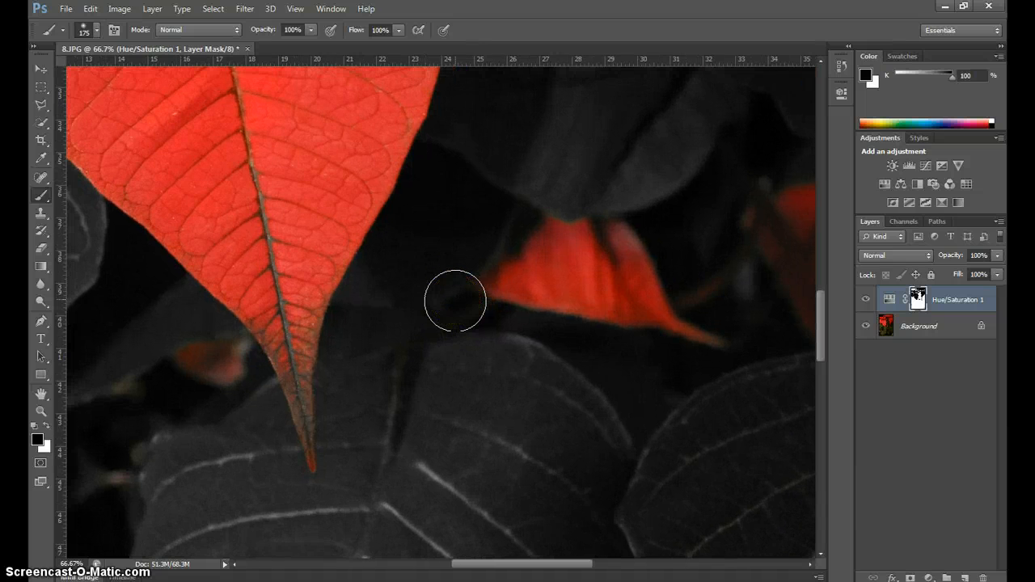
mouse_move(307, 259)
mouse_down()
mouse_move(282, 284)
mouse_move(281, 340)
mouse_up()
Reduce the brush size to 45 px and paint black on the mask over the central petal's pointed tip
key(bracketleft)
key(bracketleft)
key(bracketleft)
key(bracketleft)
key(bracketleft)
key(bracketleft)
drag(302, 421, 306, 421)
key(bracketleft)
key(bracketleft)
click(306, 421)
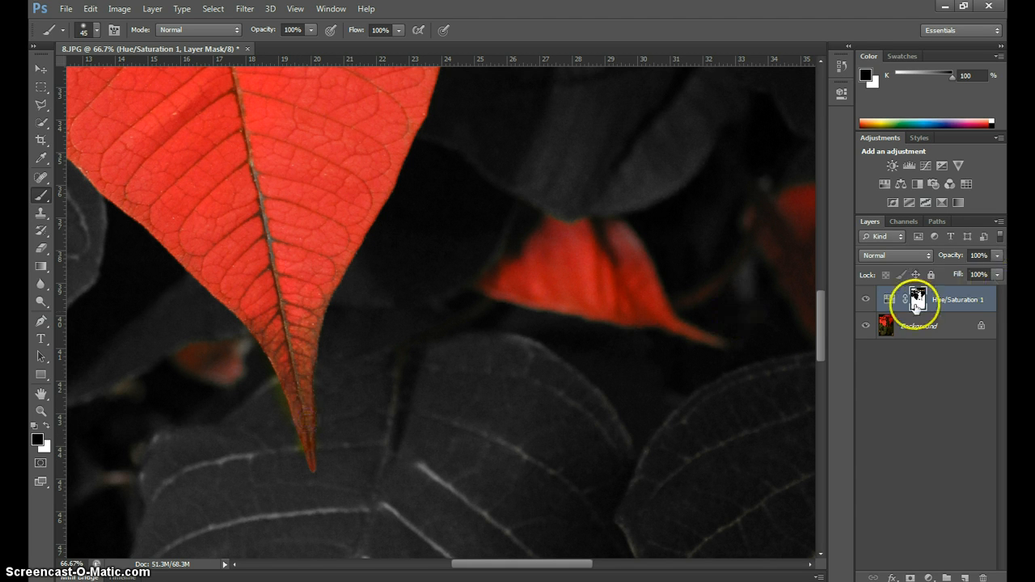
Set the brush size to 41 px
click(95, 28)
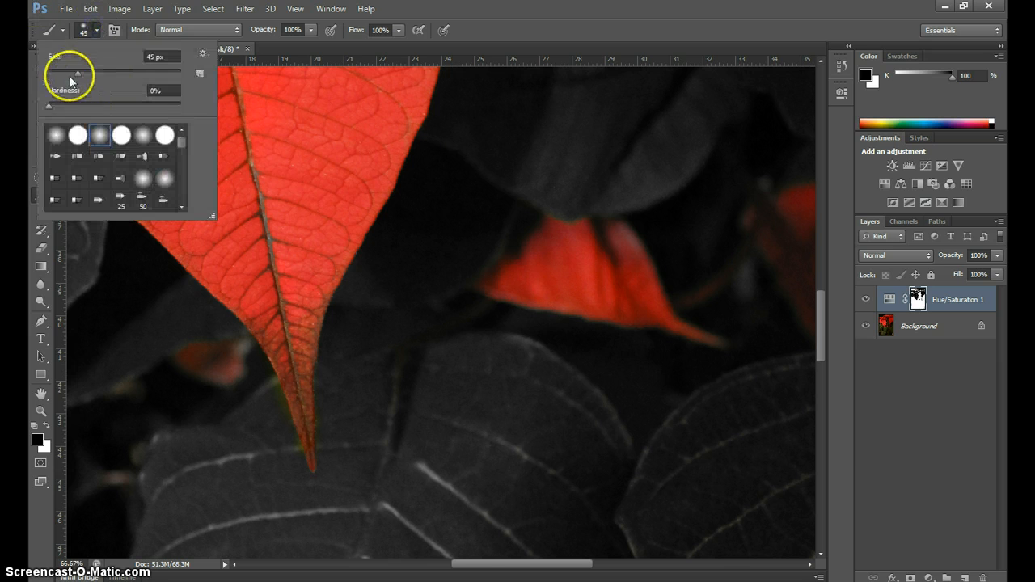
drag(68, 75, 75, 78)
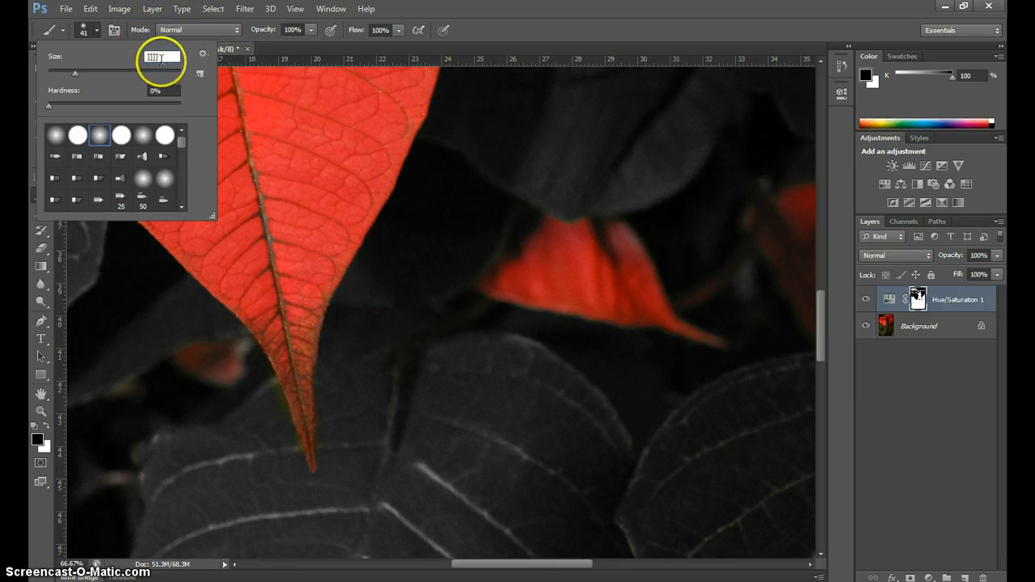
click(131, 61)
click(533, 232)
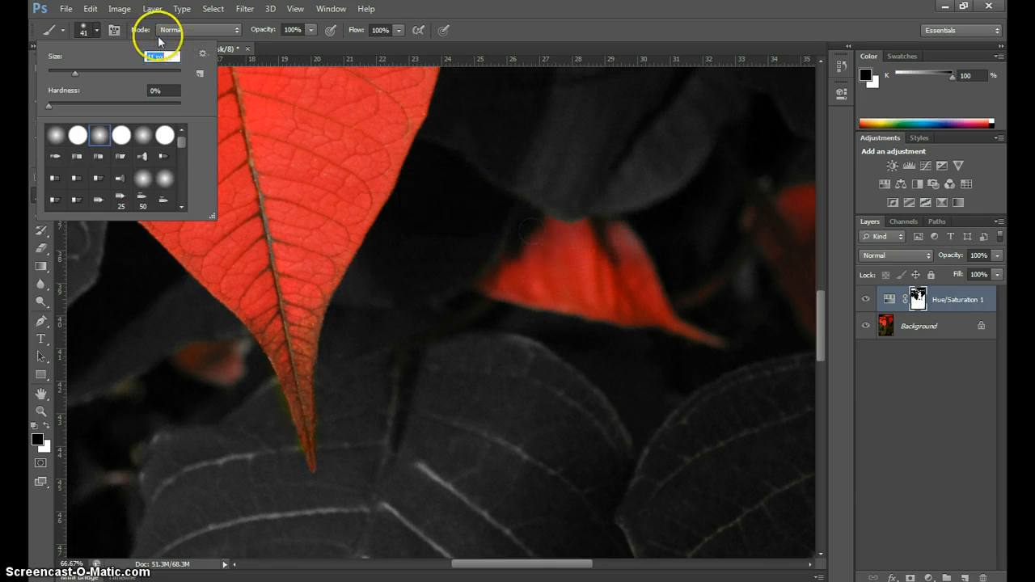
key(Return)
key(ctrl+0)
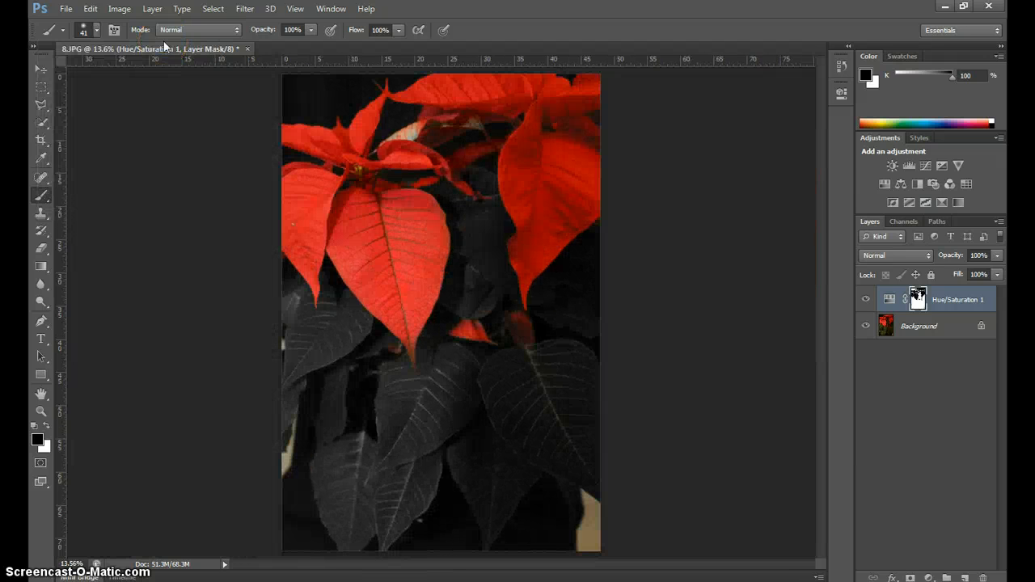
Save the image as the JPEG 8.jpg in the MD 30 folder, replacing the existing file, at Maximum quality 12
click(64, 10)
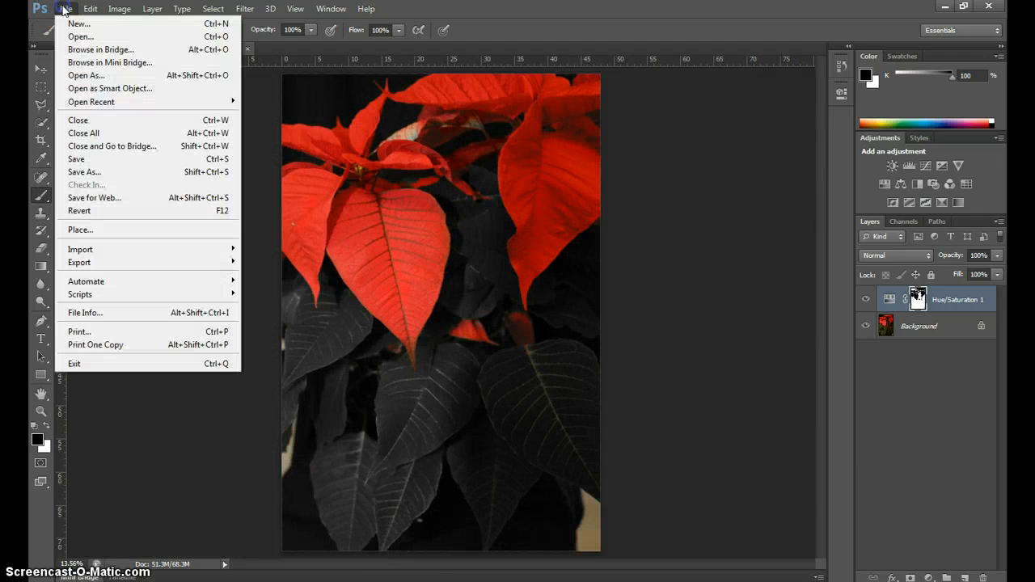
click(108, 172)
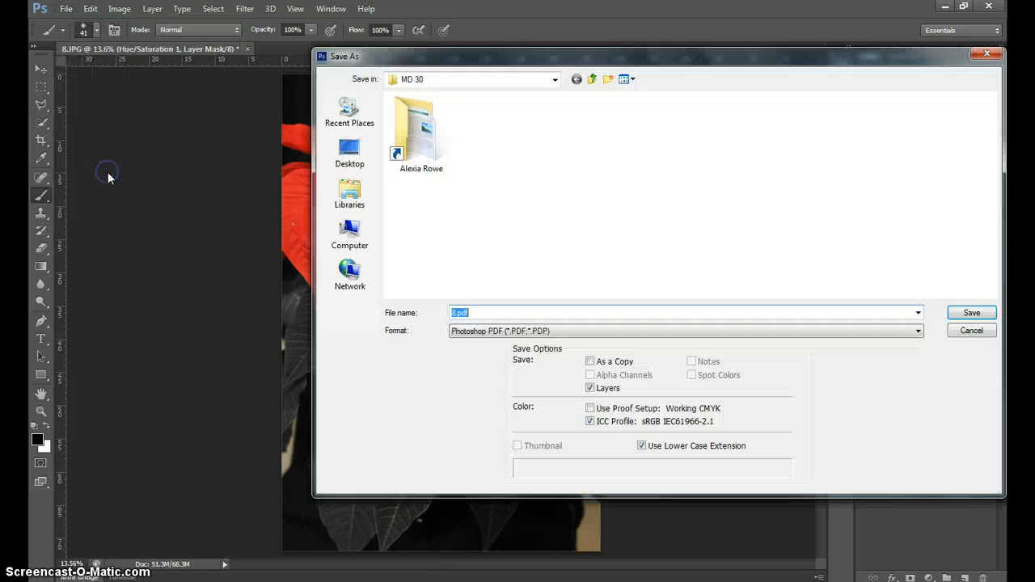
click(494, 331)
click(599, 401)
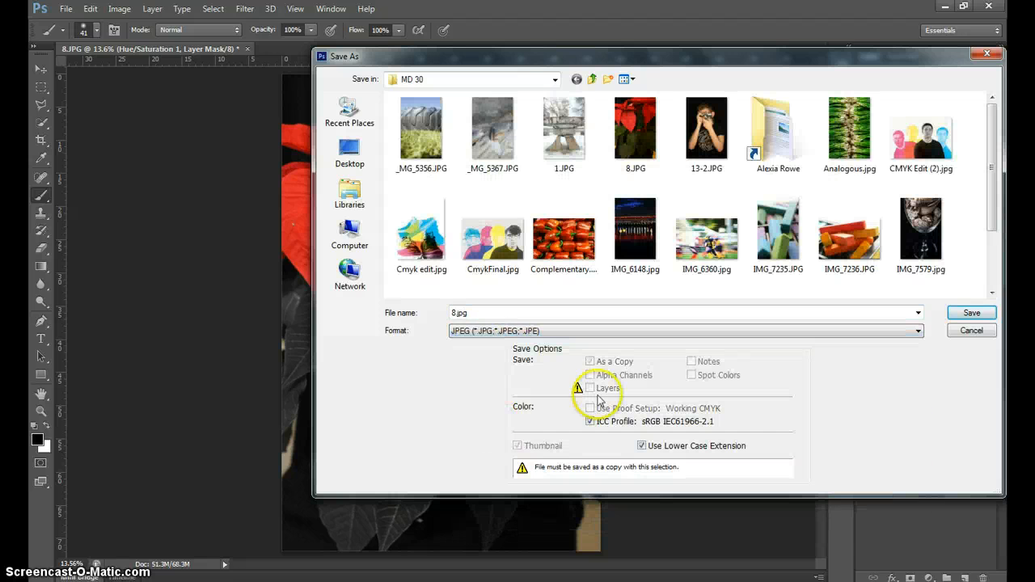
click(970, 313)
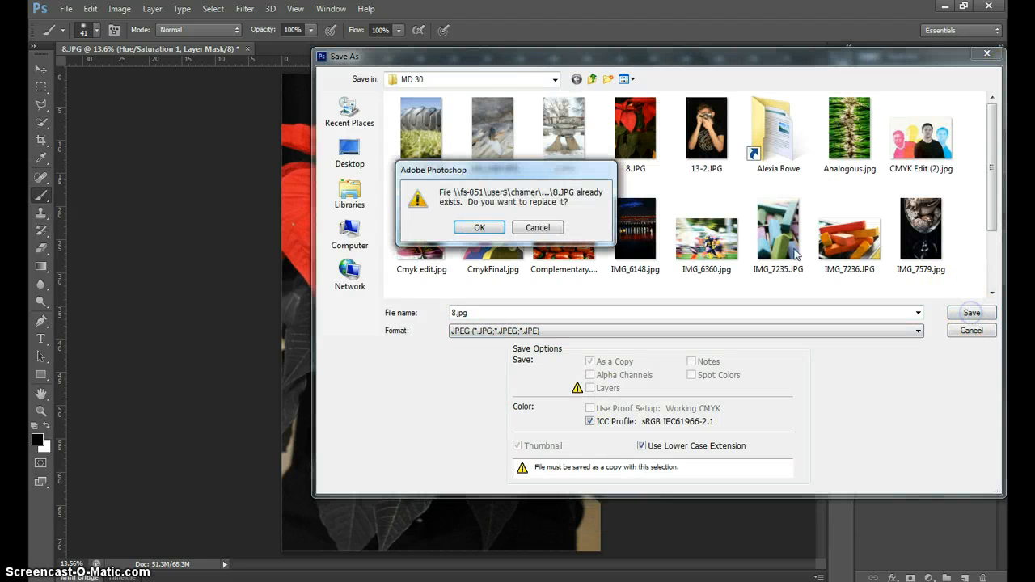
click(481, 229)
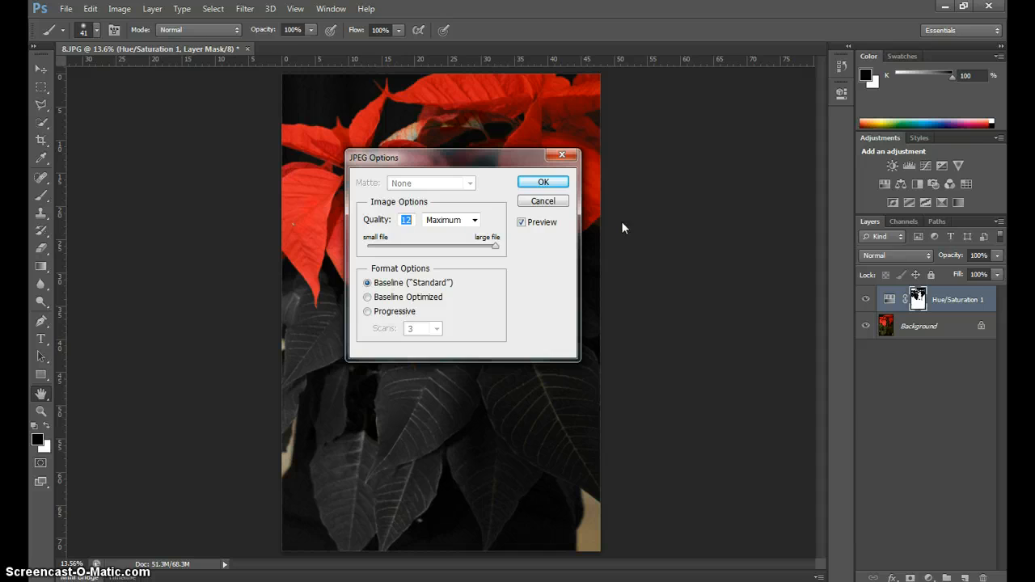
click(539, 182)
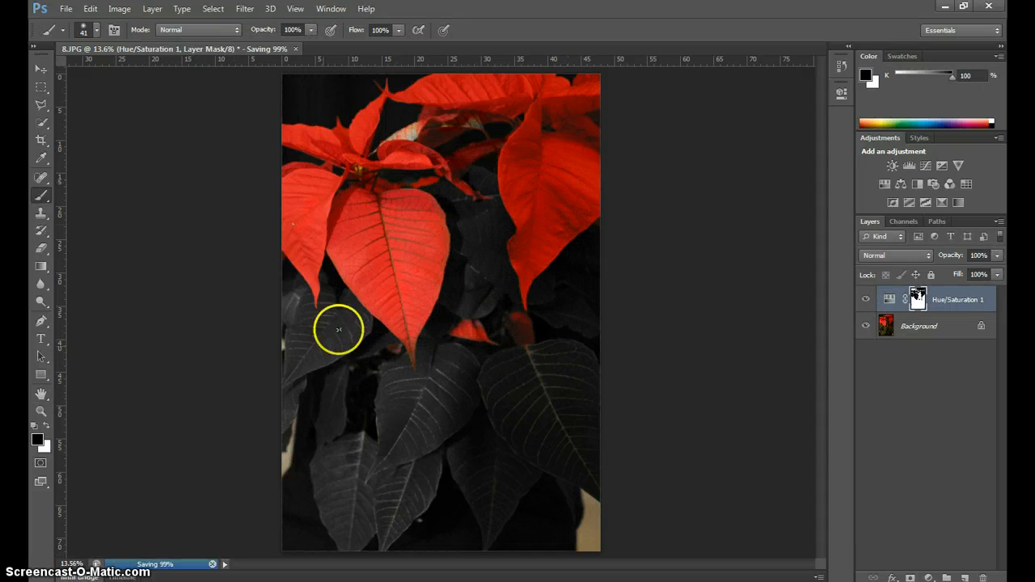